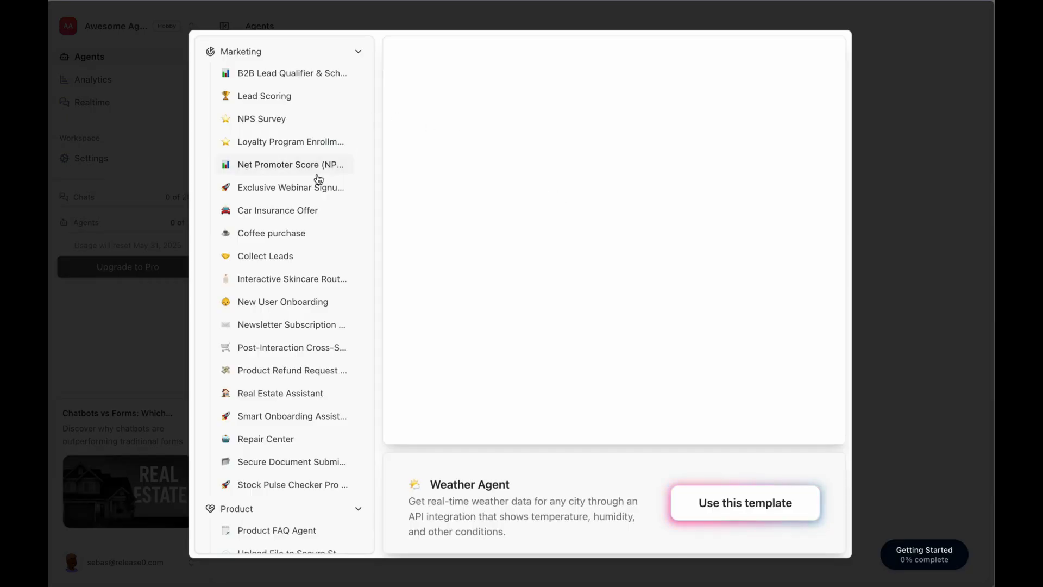
Browse the template gallery, then dismiss it without picking a template.
scroll(307, 243, down, 2)
scroll(307, 243, down, 6)
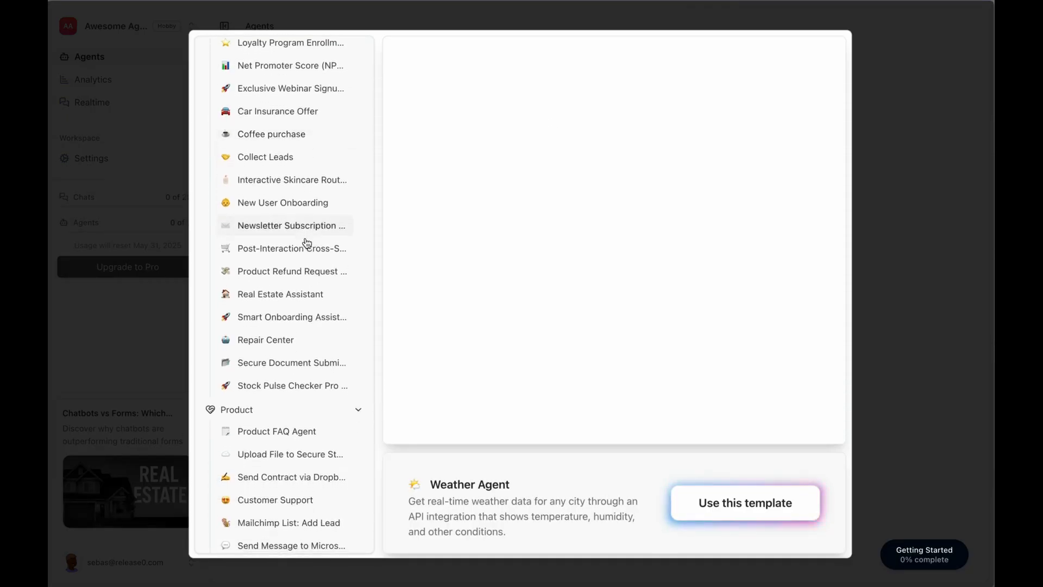
scroll(307, 243, down, 6)
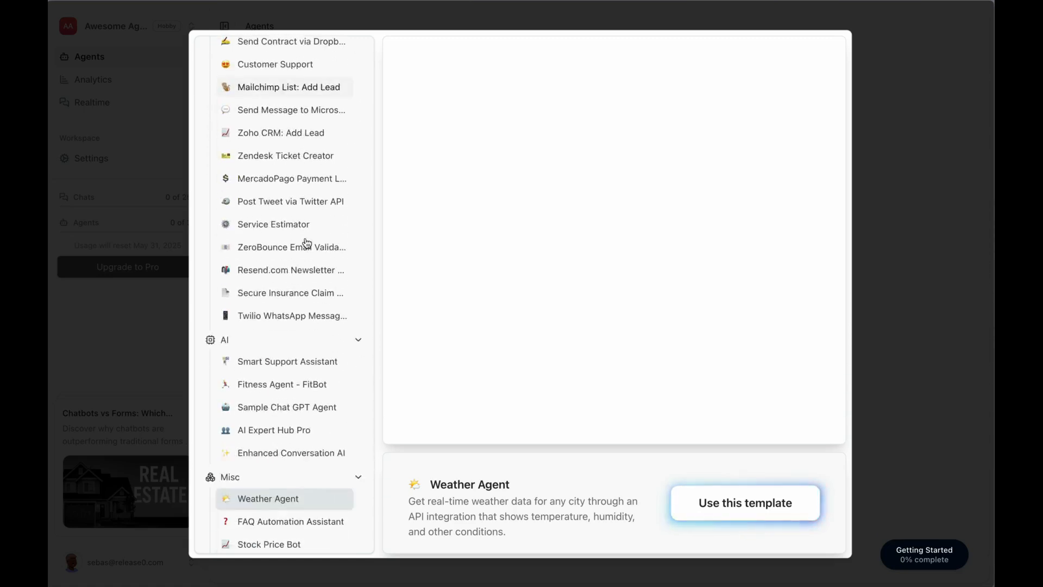
scroll(307, 243, down, 1)
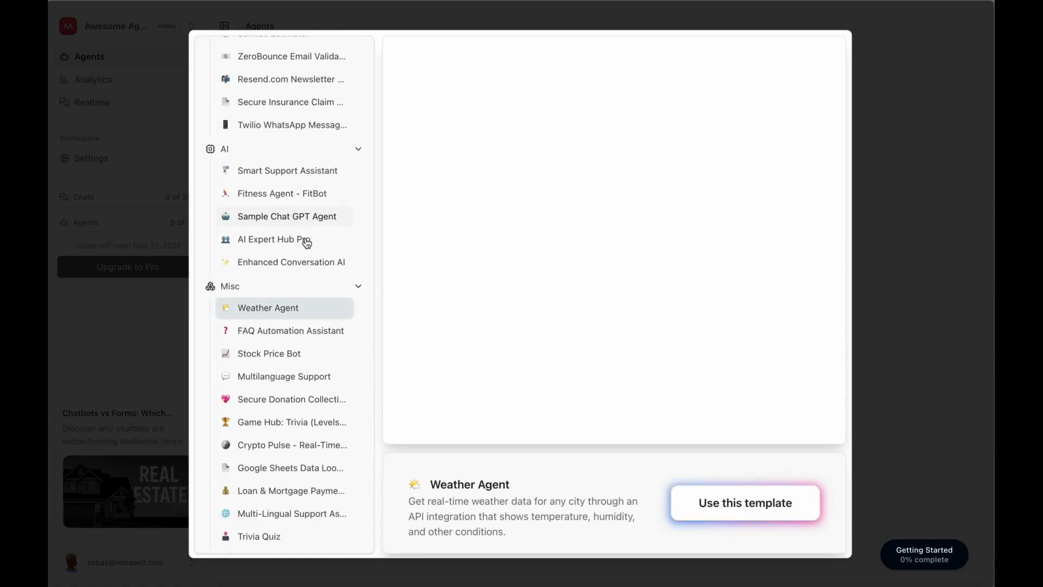
scroll(282, 294, up, 13)
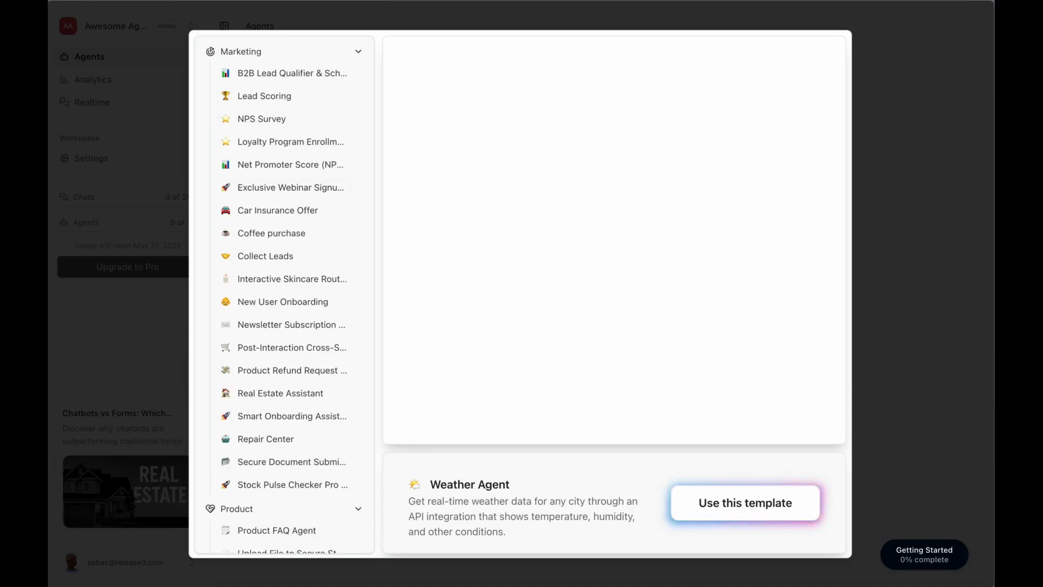
click(928, 219)
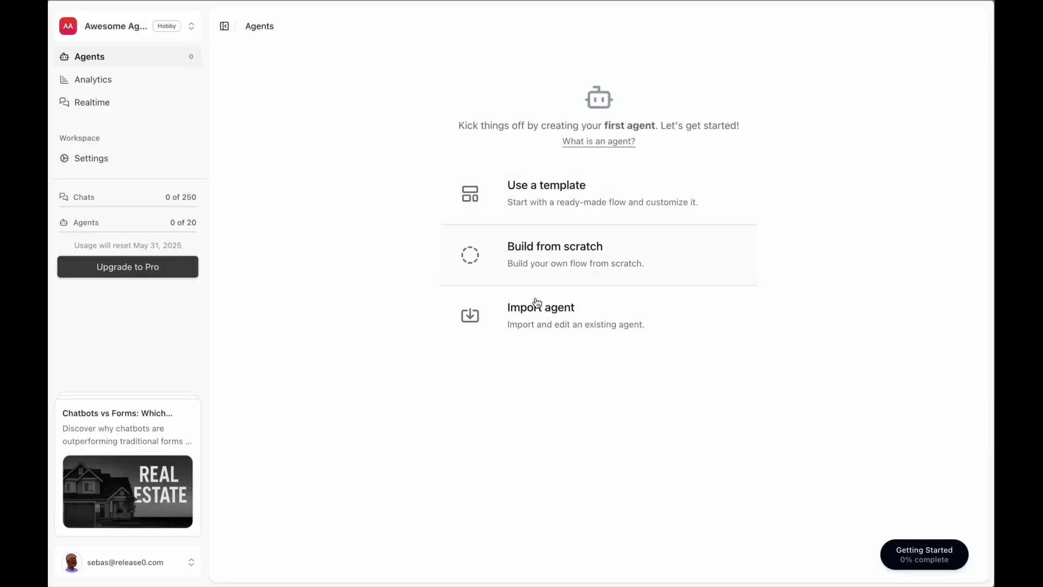
Create 'My agent' from scratch, review the block sidebar, and drop a Text bubble as Group #1.
click(549, 262)
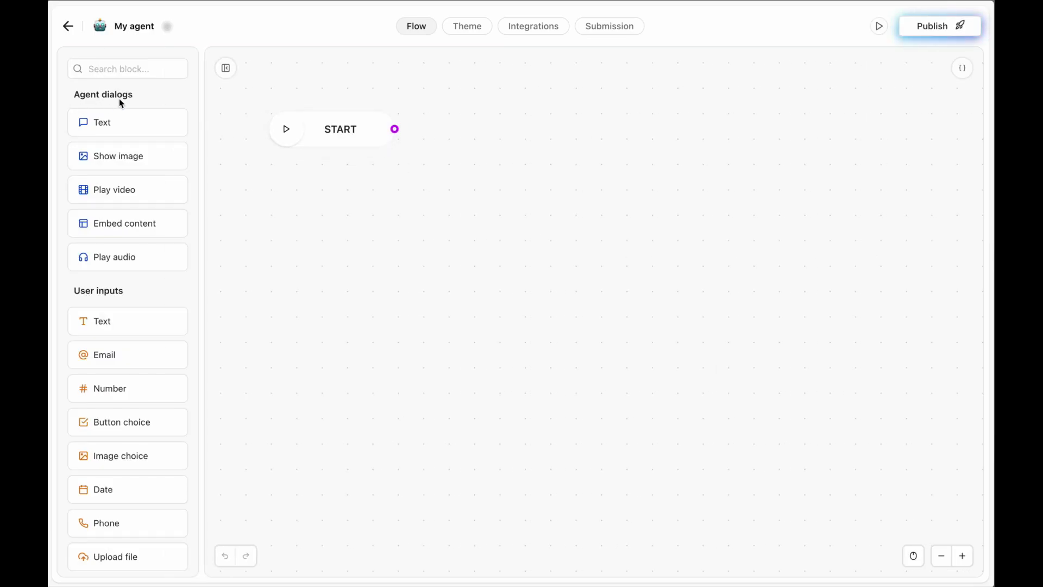
scroll(112, 205, down, 2)
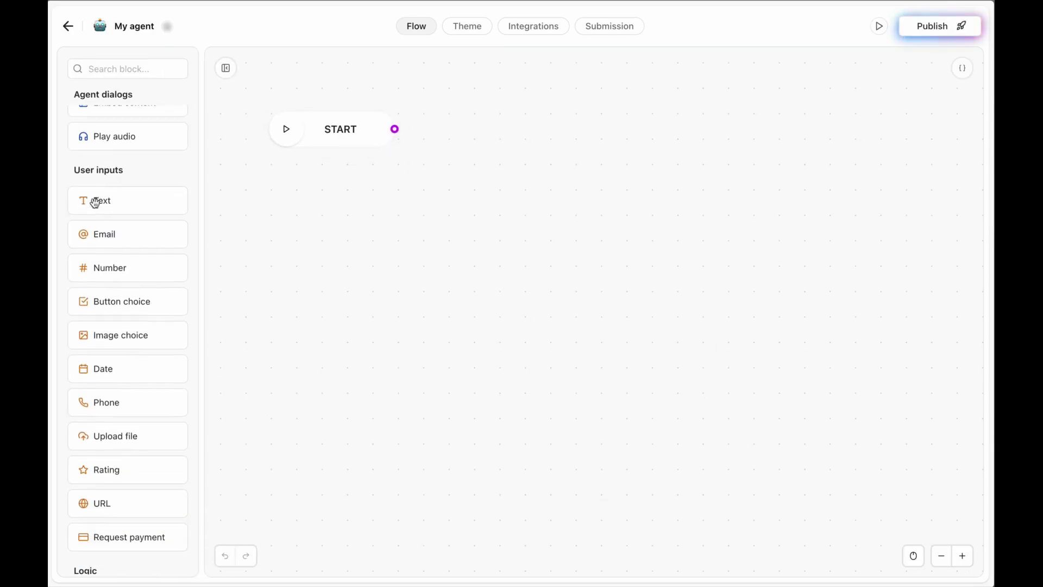
scroll(126, 219, down, 3)
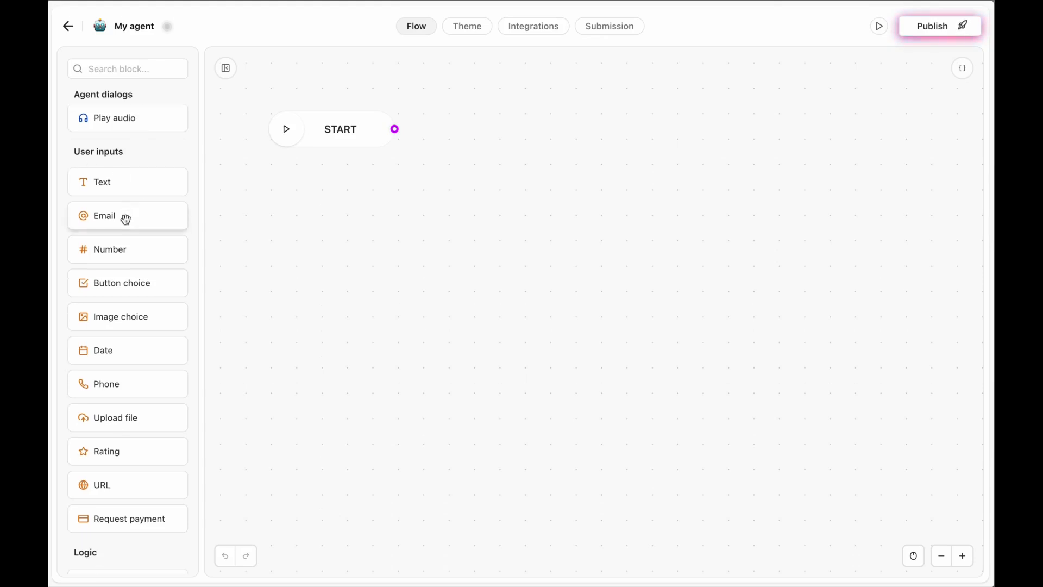
scroll(125, 219, down, 3)
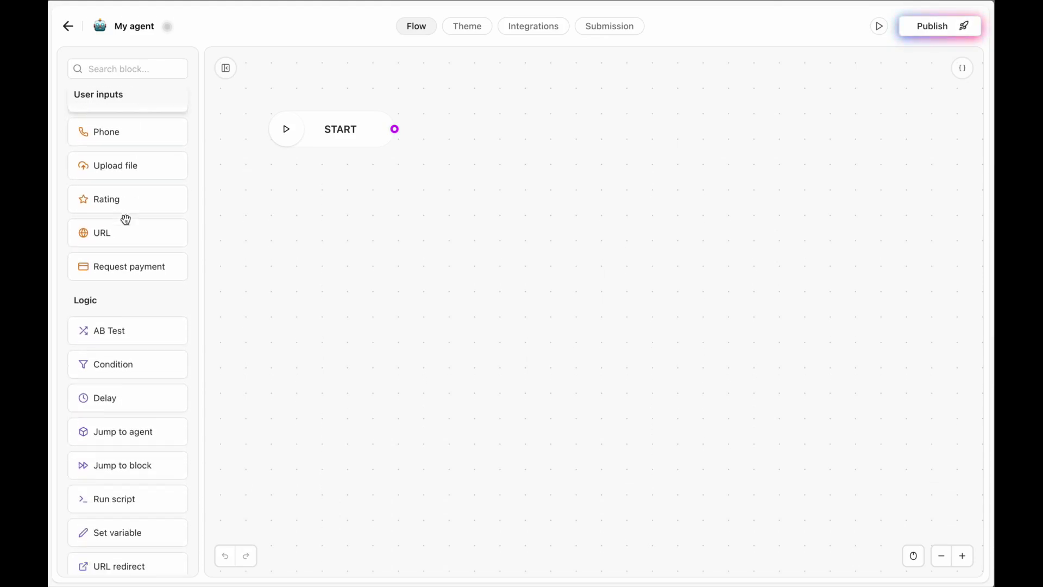
scroll(153, 281, down, 3)
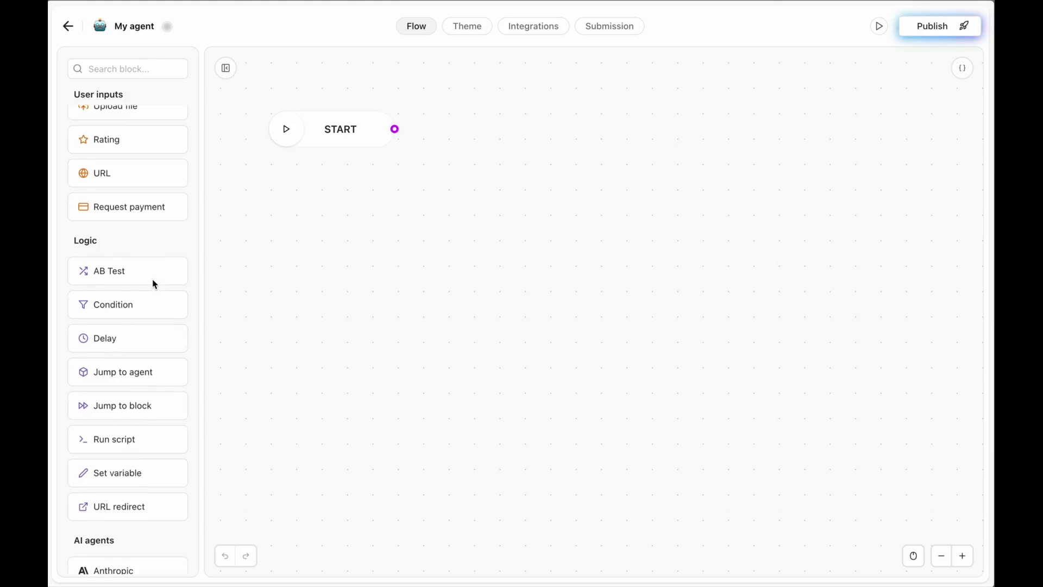
scroll(152, 280, down, 2)
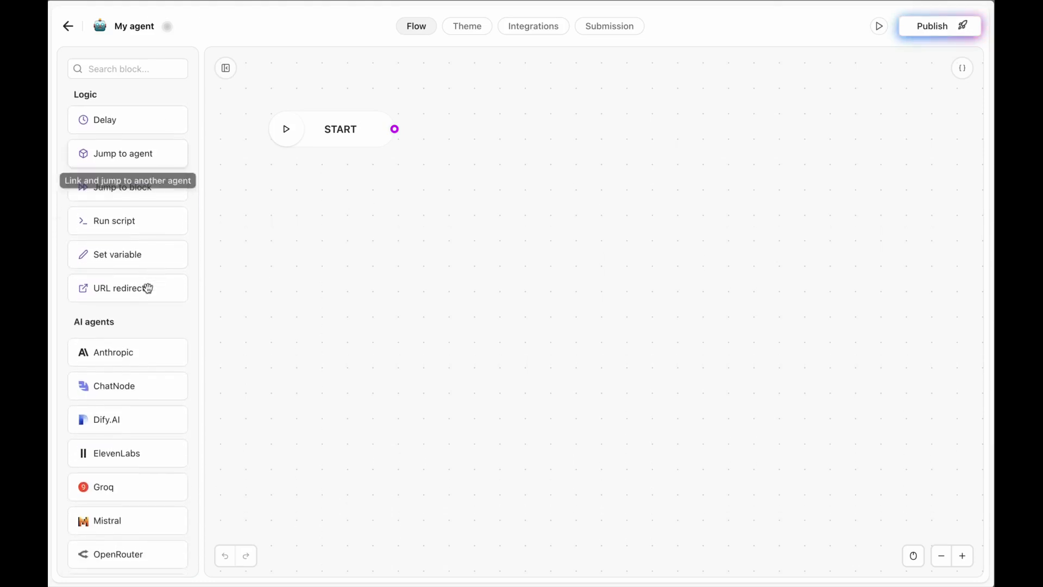
scroll(127, 327, down, 5)
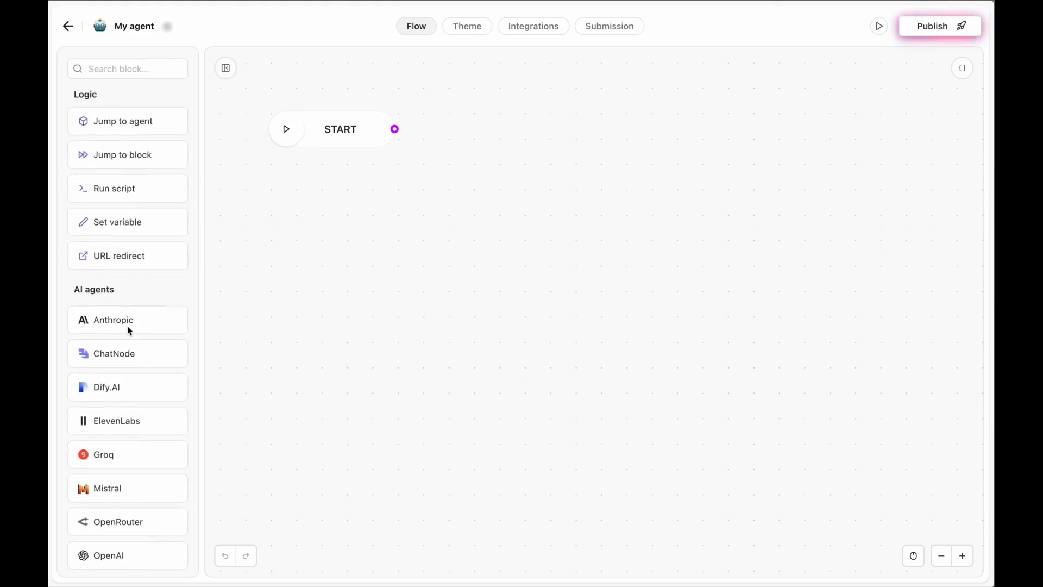
scroll(127, 326, down, 2)
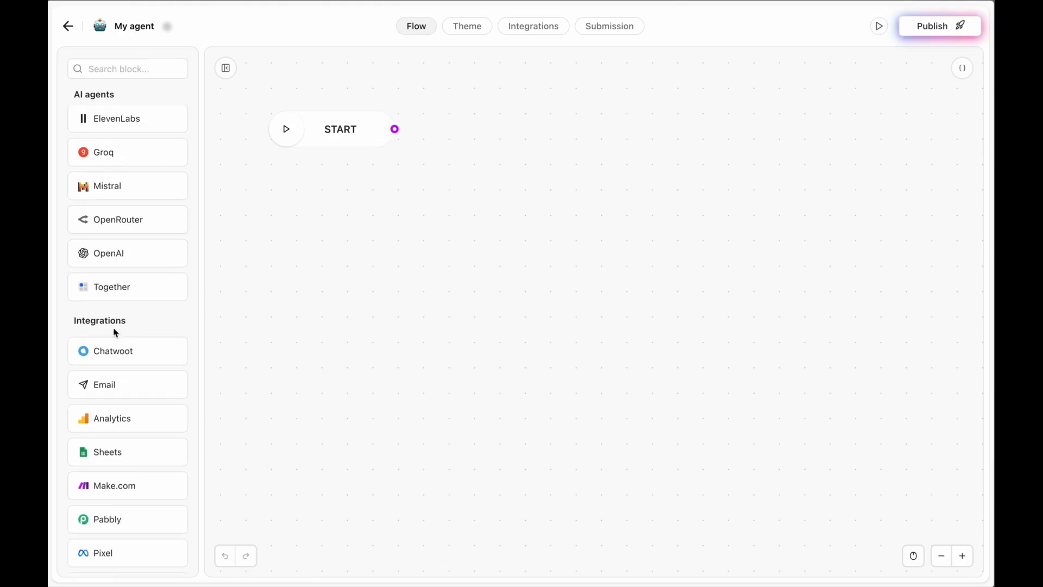
scroll(136, 336, down, 5)
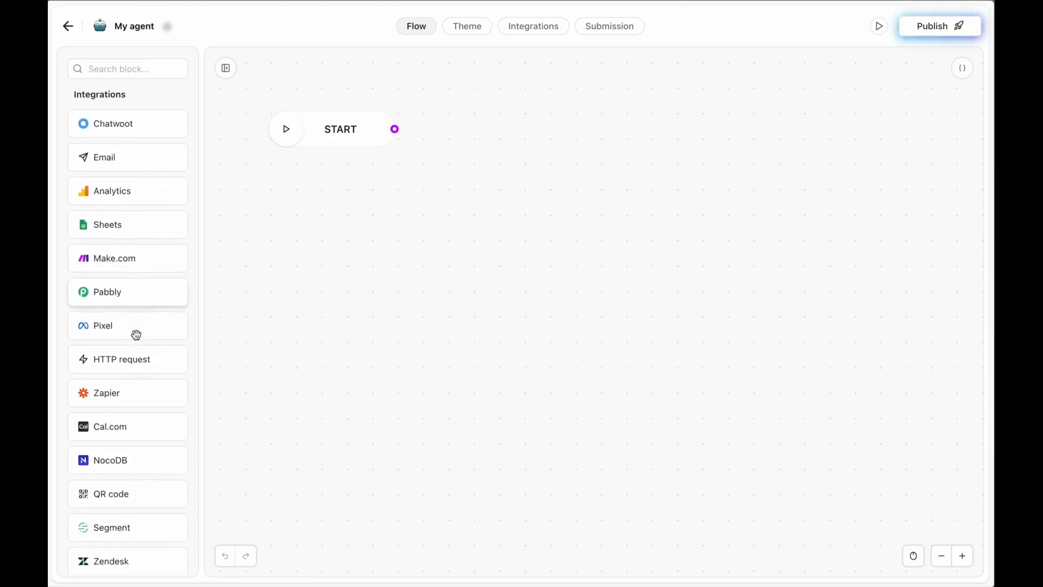
scroll(135, 334, up, 15)
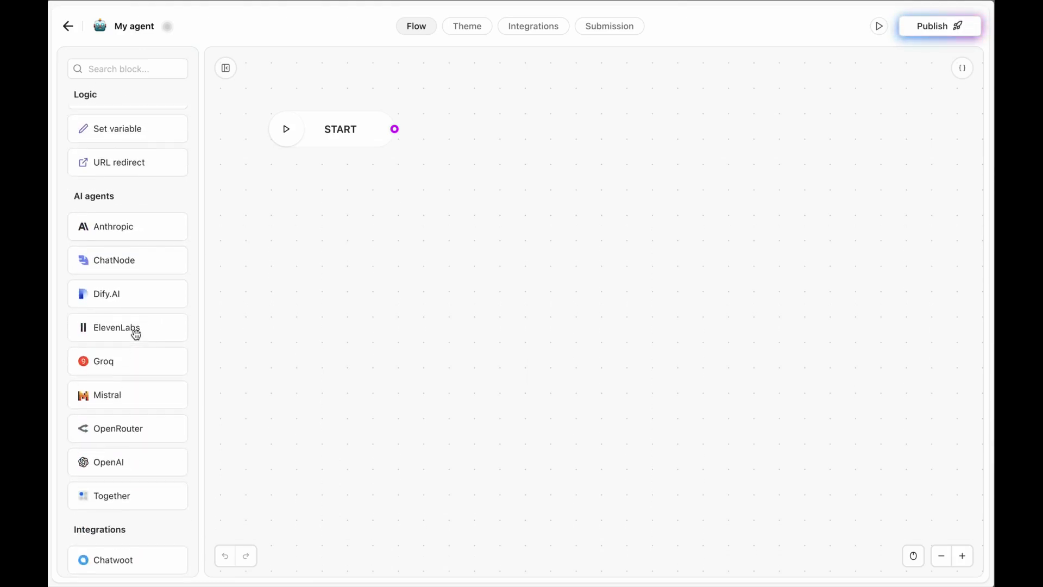
scroll(136, 335, up, 7)
drag(152, 131, 446, 171)
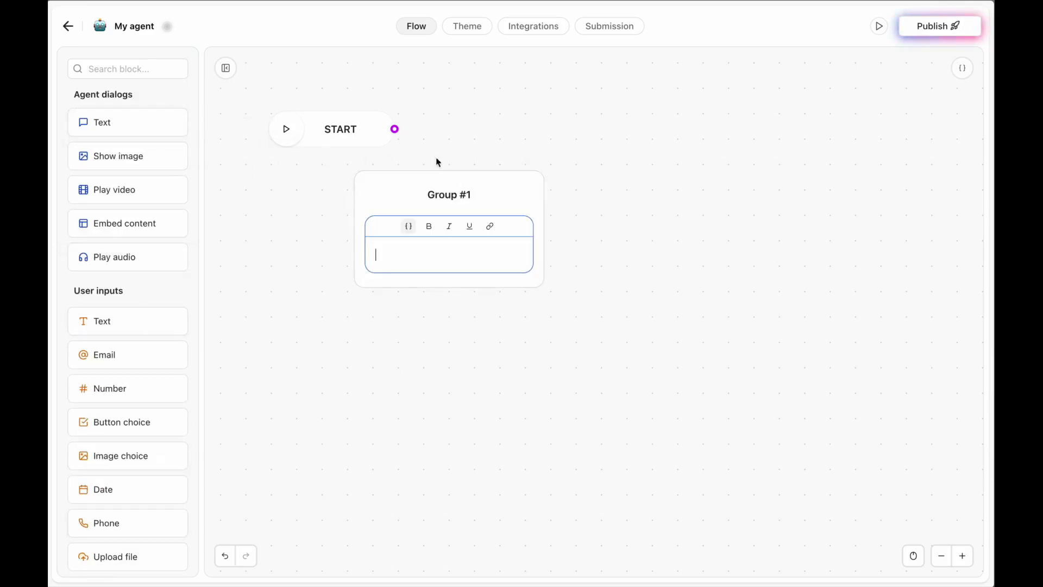
Connect START to the new group and rename it 'welcome block'.
drag(394, 129, 461, 187)
click(459, 194)
text(welcome block)
Write the greeting 'Hello, can I get your name?' in its Text bubble.
click(433, 227)
text(Hello,)
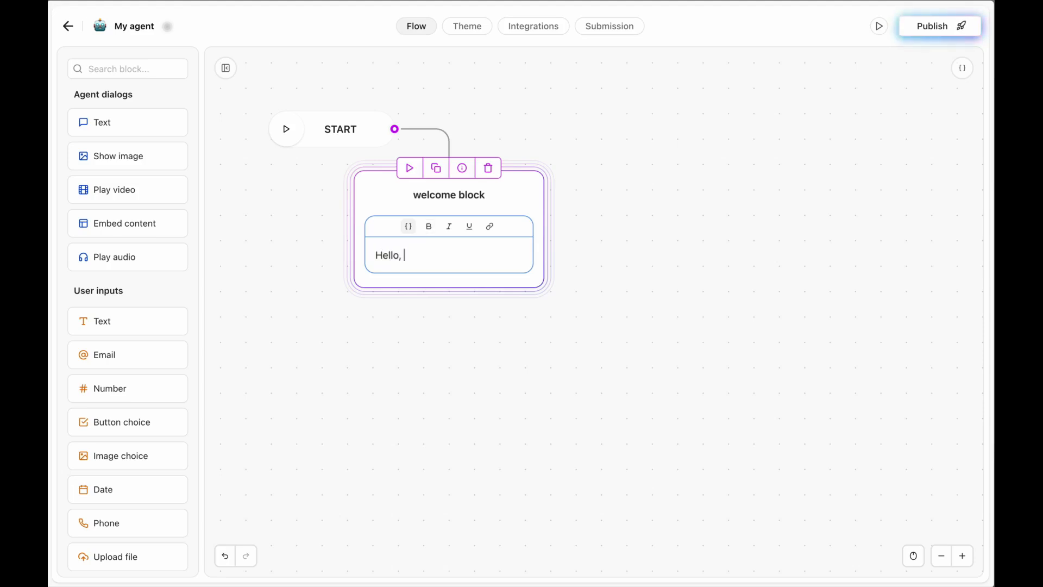
text( can I get your name?)
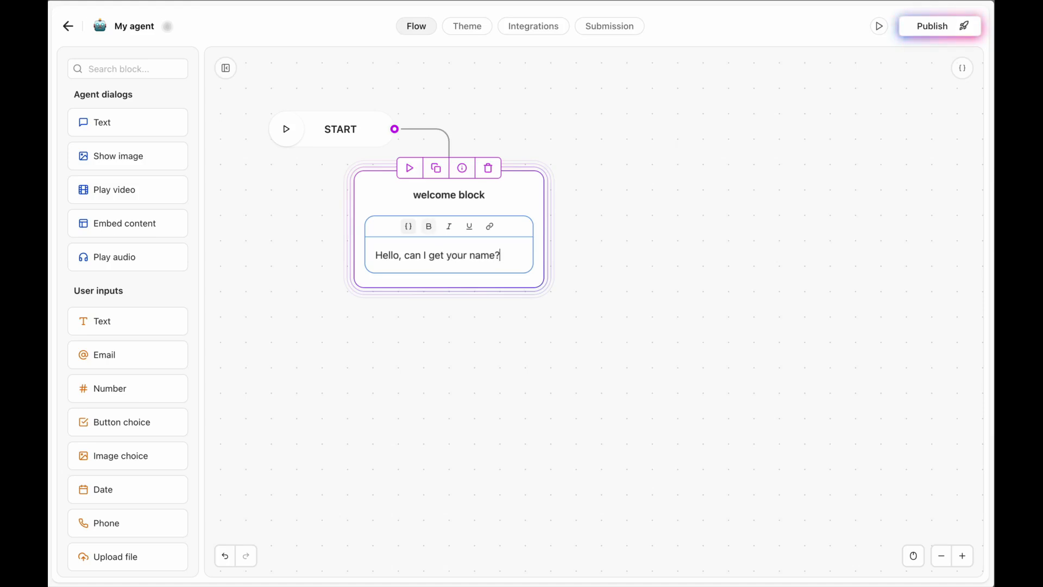
click(394, 272)
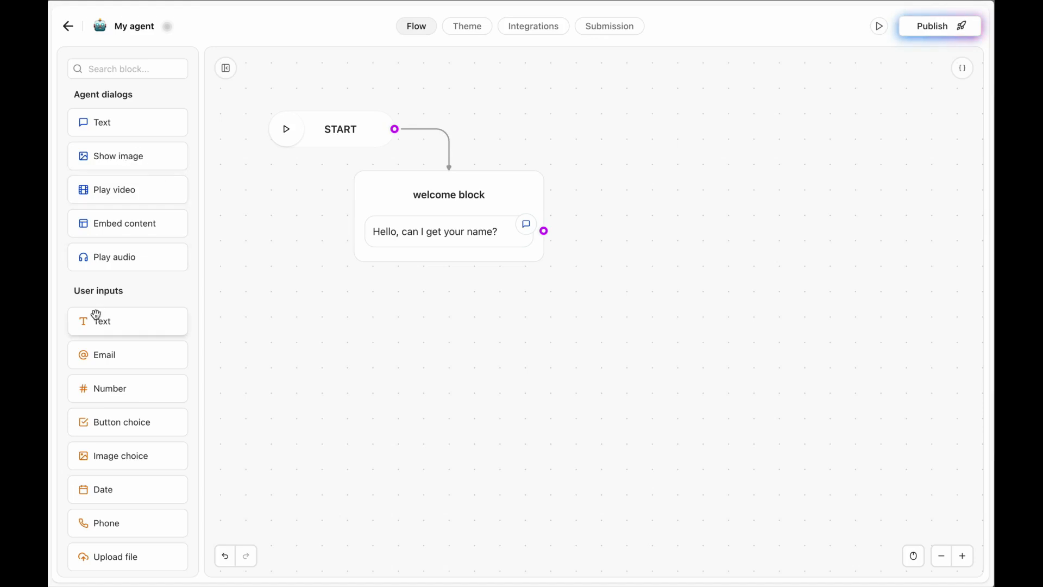
Add a text input to the welcome block with placeholder 'Enter your name here...'.
drag(95, 337, 415, 268)
click(247, 216)
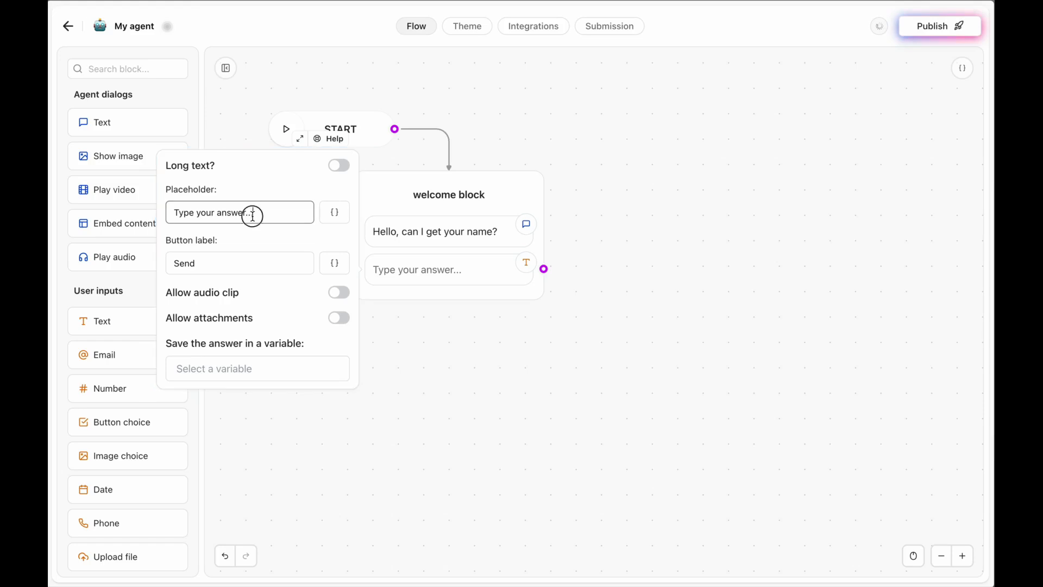
triple_click(252, 215)
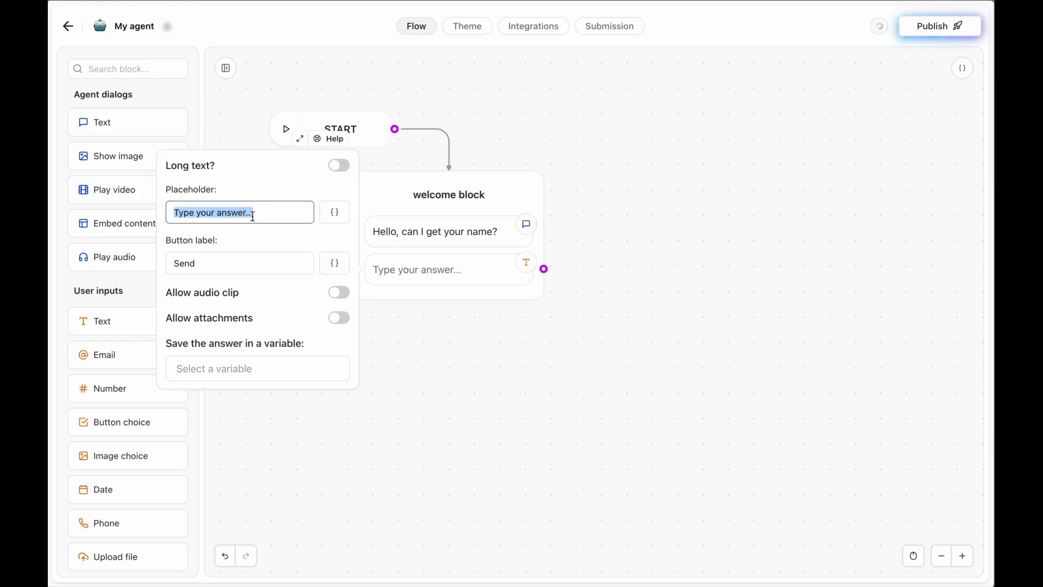
text(Enter your name here)
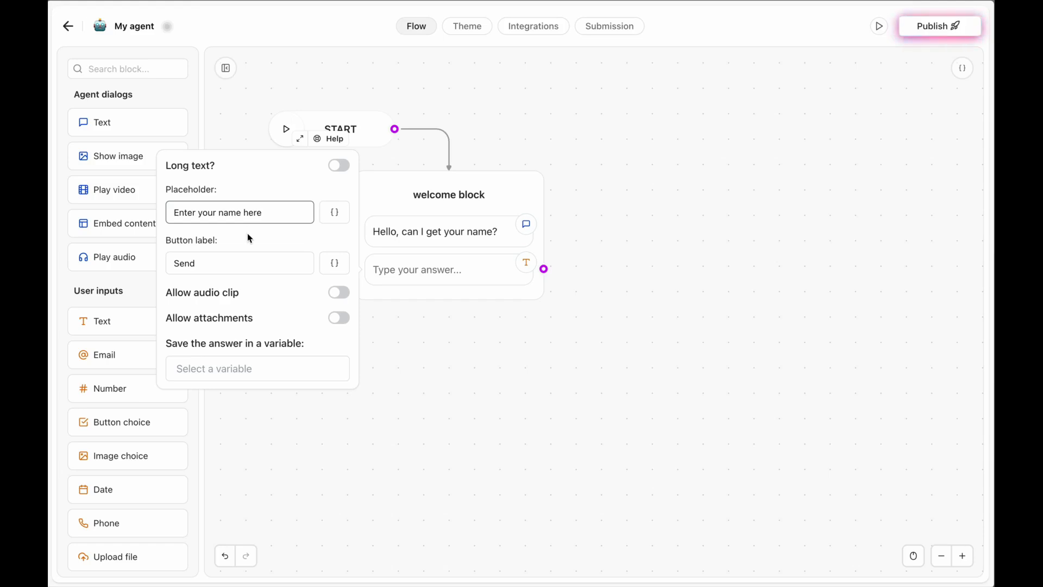
text(...)
Save the answer to a new 'name' variable and add an empty Text bubble below.
click(226, 368)
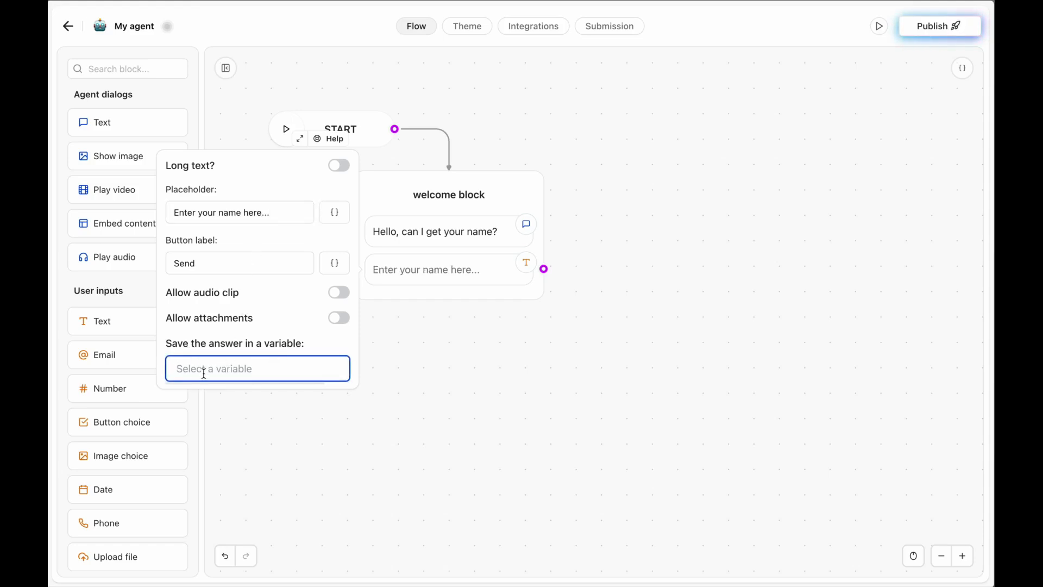
text(name)
click(204, 395)
click(537, 368)
drag(139, 121, 427, 304)
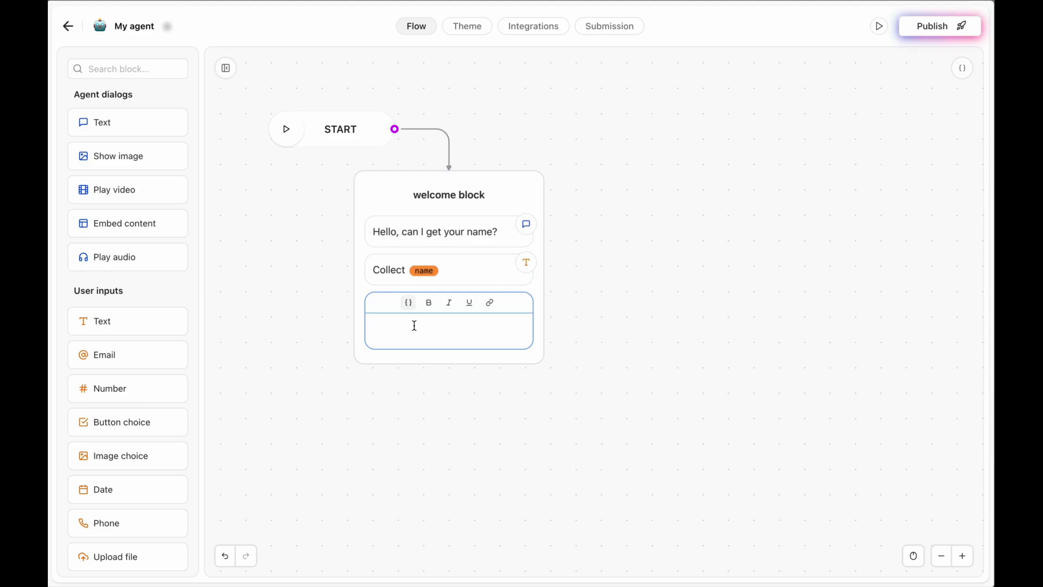
Make the bubble read 'Thanks {{name}}, can you provide your email address?'.
text(Thanks)
click(409, 302)
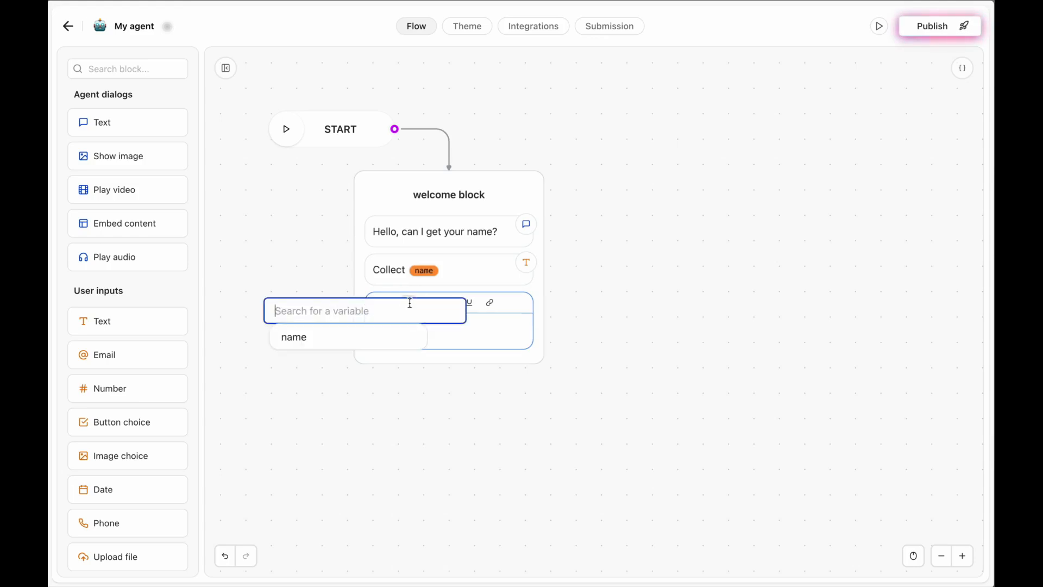
click(304, 337)
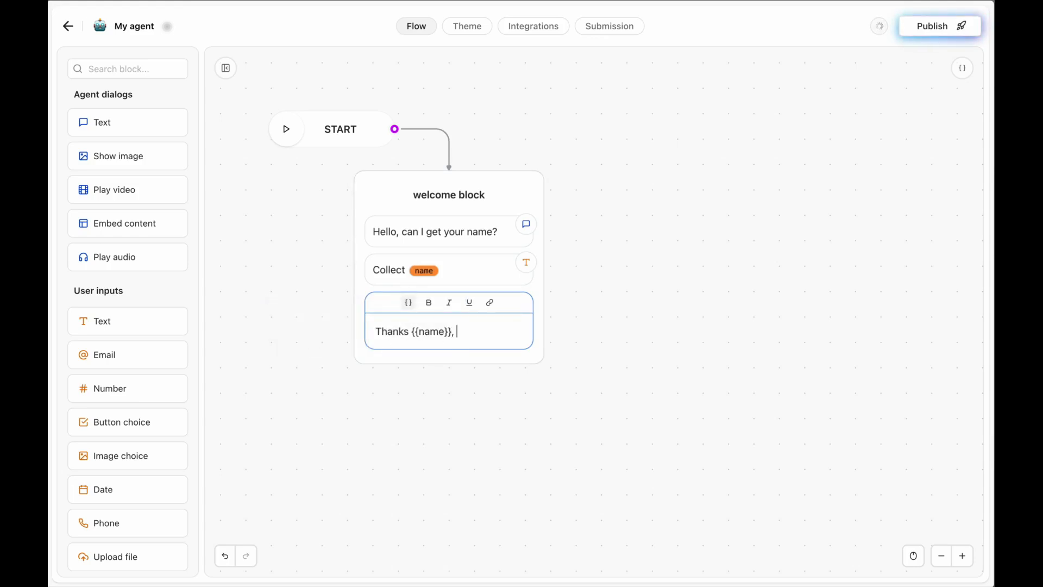
text(, can you provide )
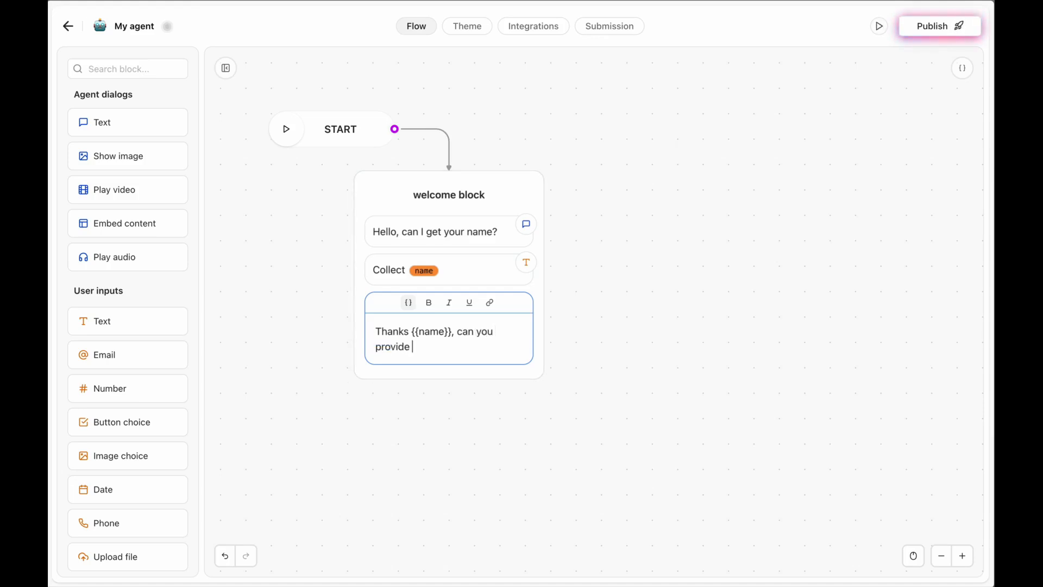
text(your email address?)
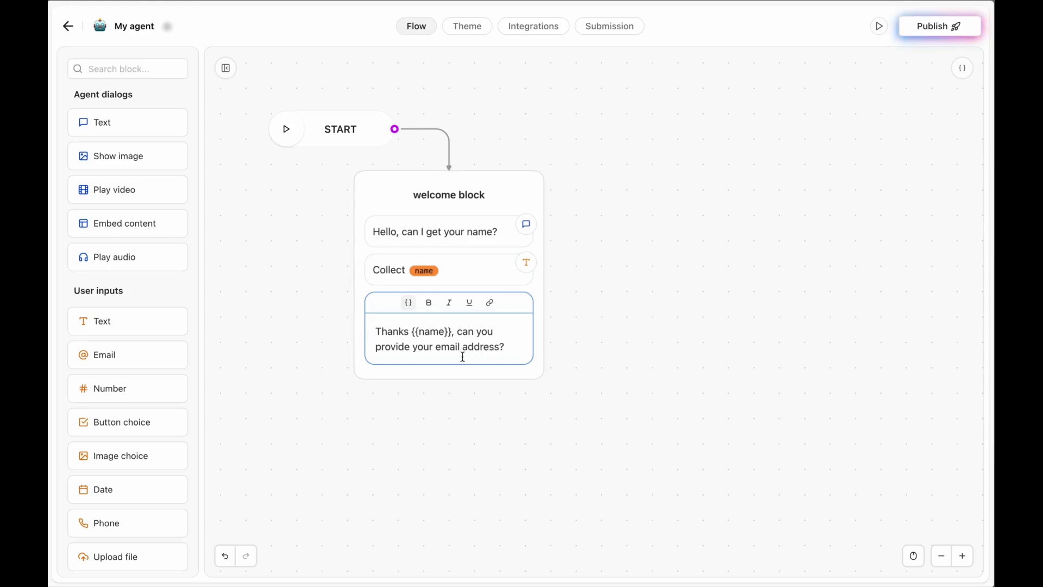
click(326, 313)
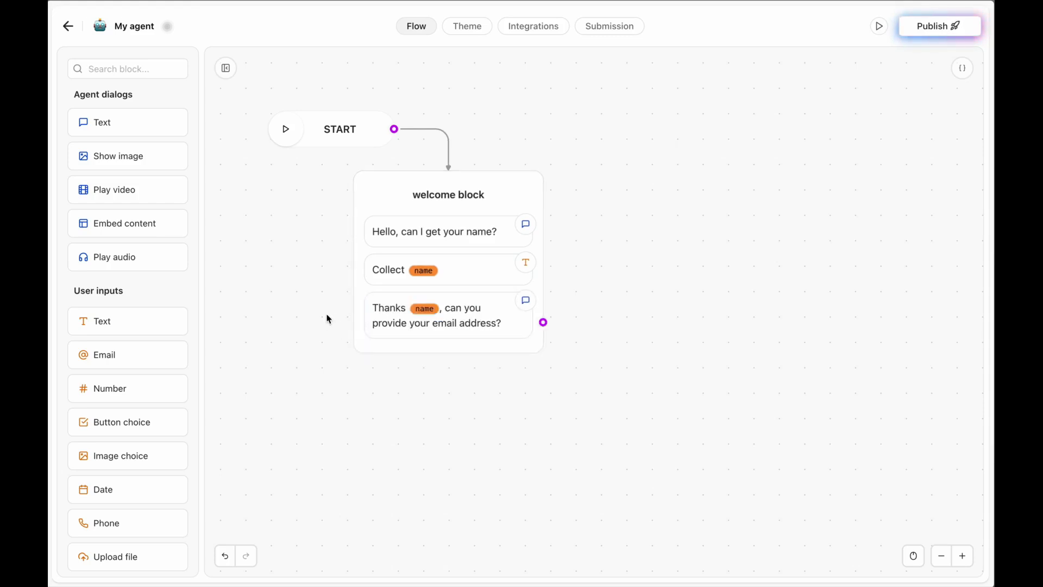
Add an email input saving to a new 'email' variable, then check the Variables panel.
drag(110, 356, 407, 360)
click(191, 450)
text(email)
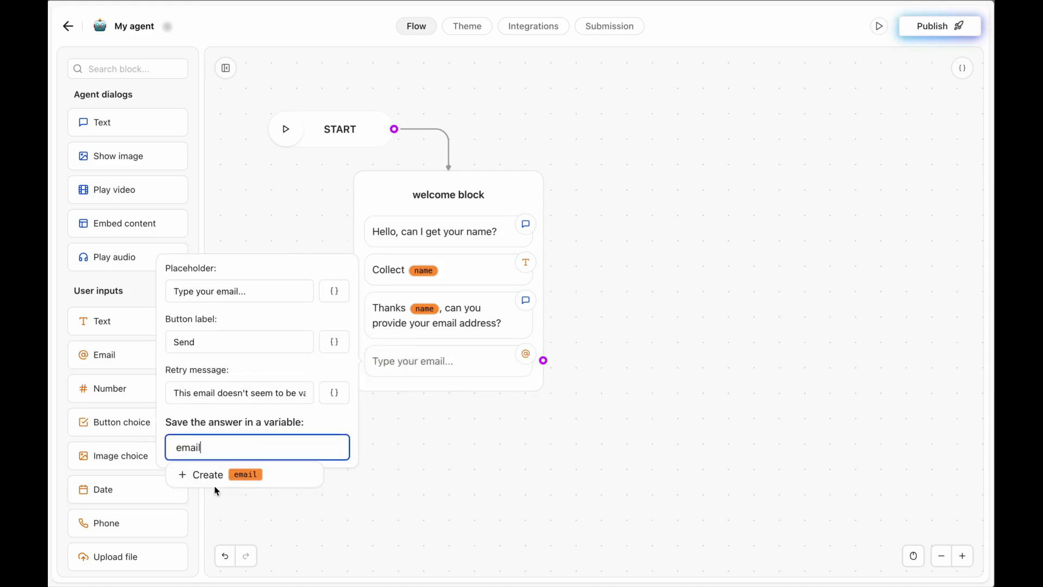
click(220, 482)
click(423, 466)
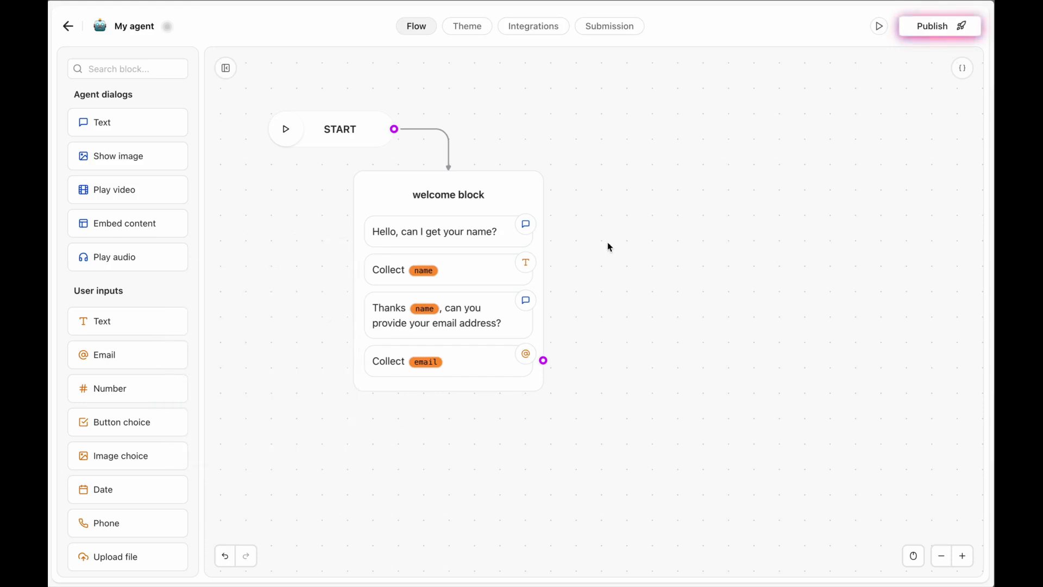
click(962, 68)
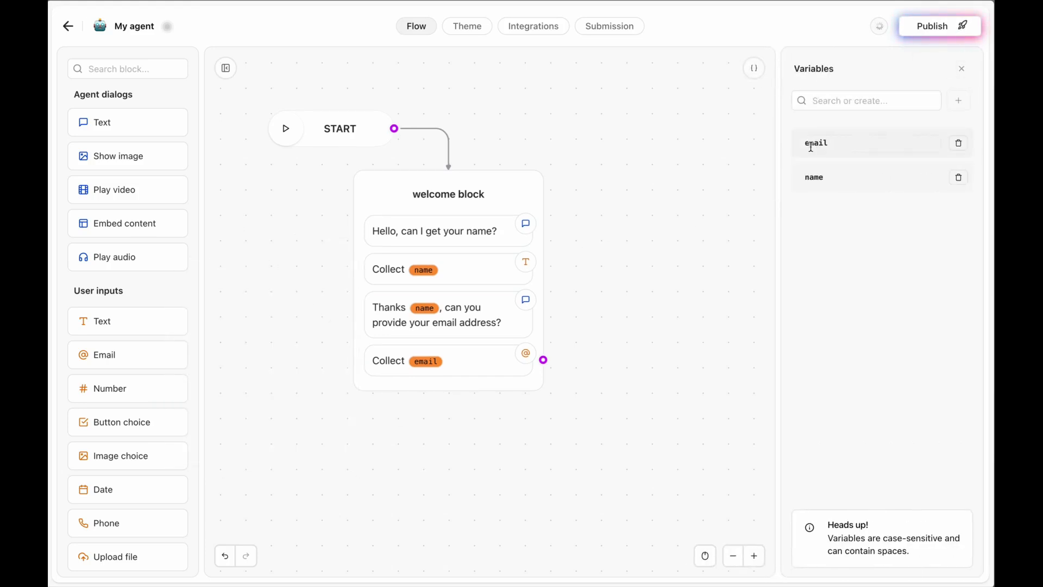
click(753, 68)
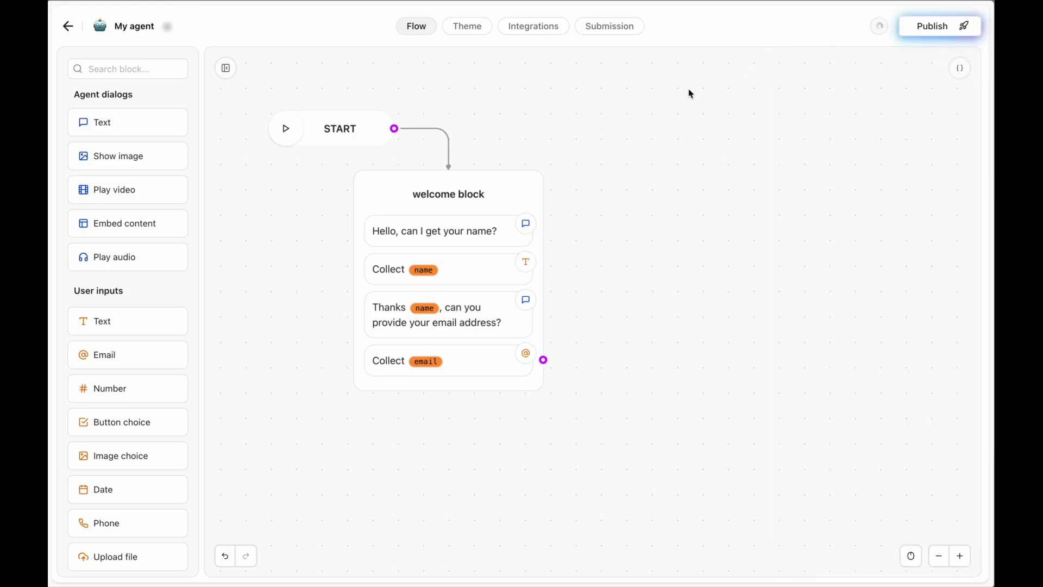
Add a new Text group to the canvas titled 'Menu'.
drag(128, 122, 723, 145)
click(727, 160)
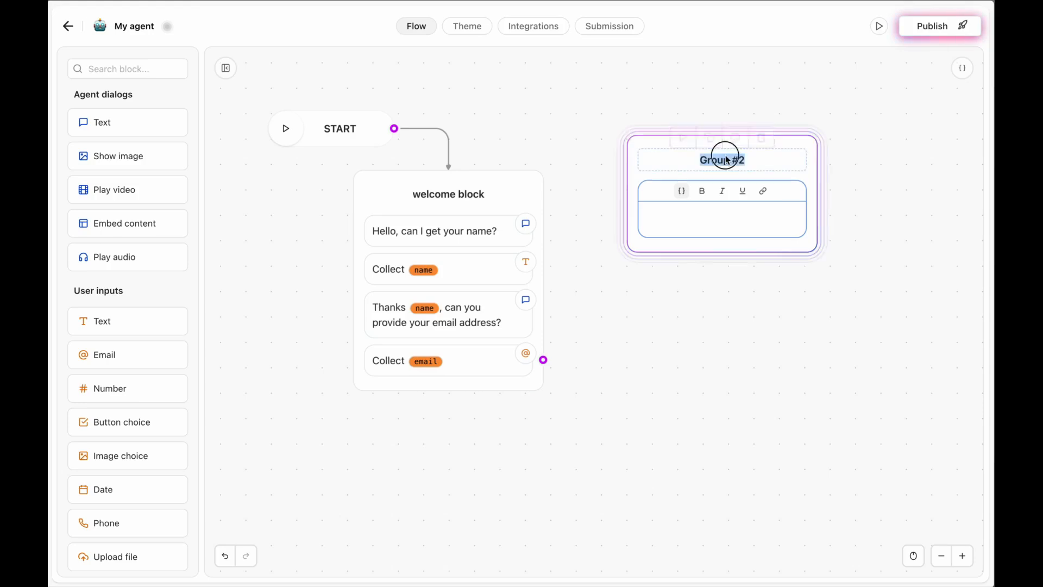
text(Menu)
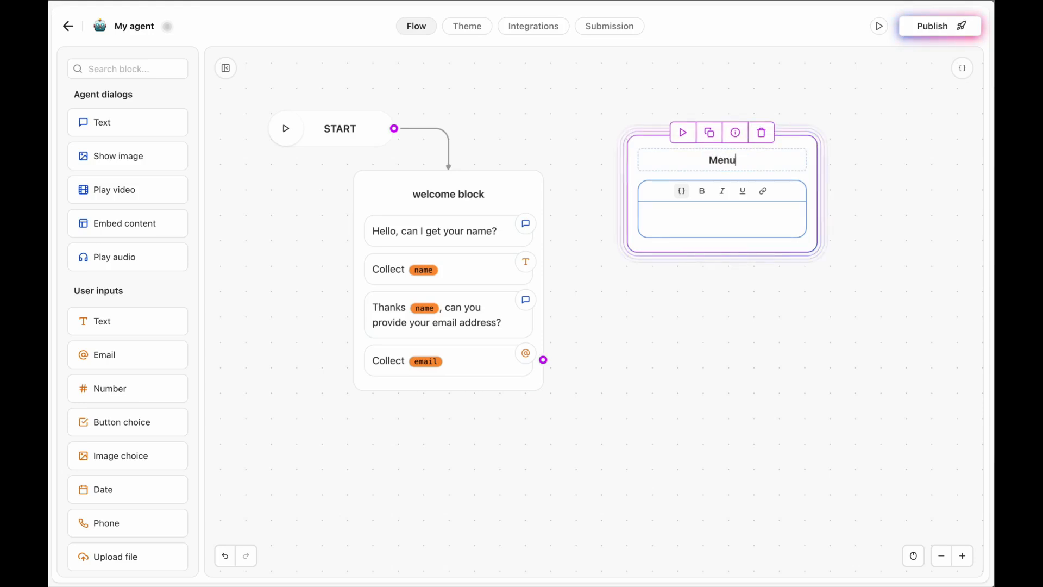
click(650, 313)
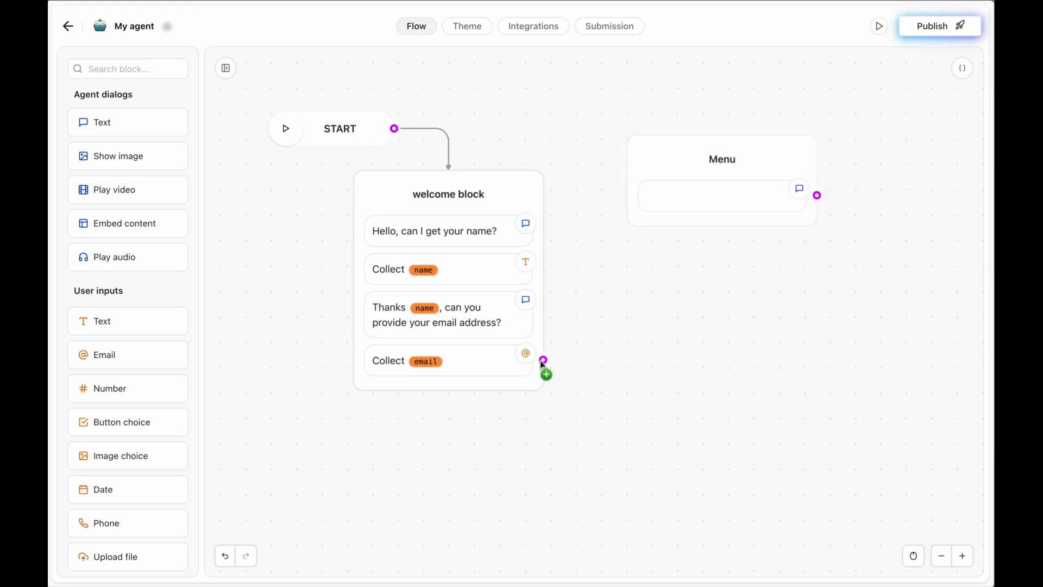
Link Collect email to Menu and type 'Perfect, how would you like to proceed?'.
drag(602, 195, 636, 188)
click(688, 202)
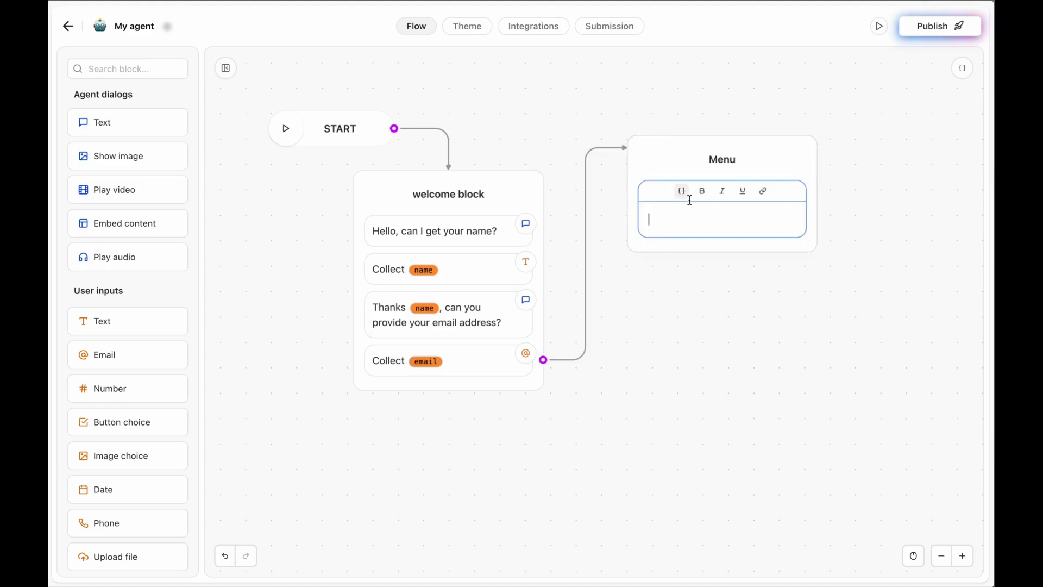
text(Perfect, how woul)
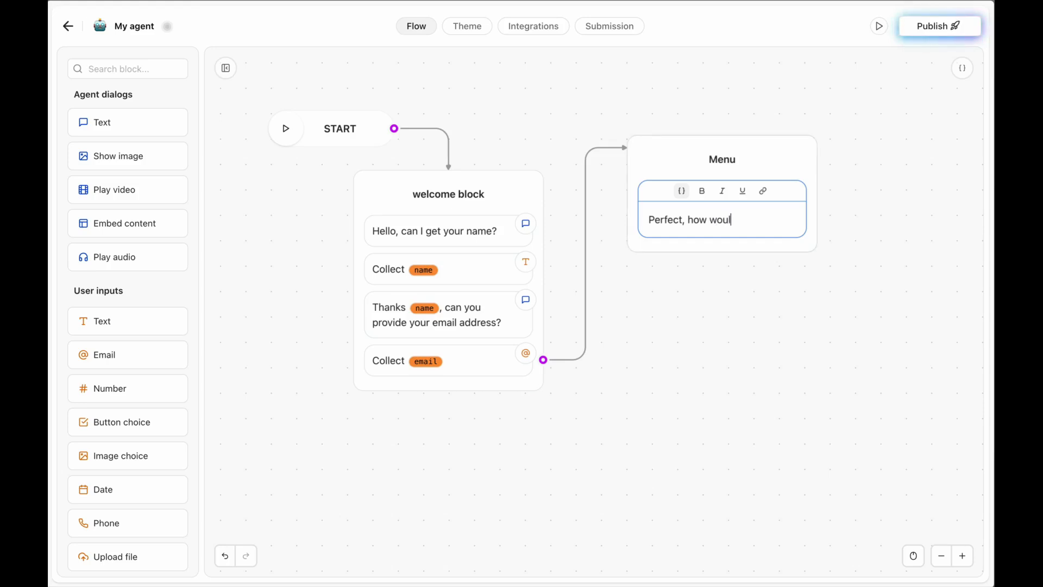
text(d you like to proceed?)
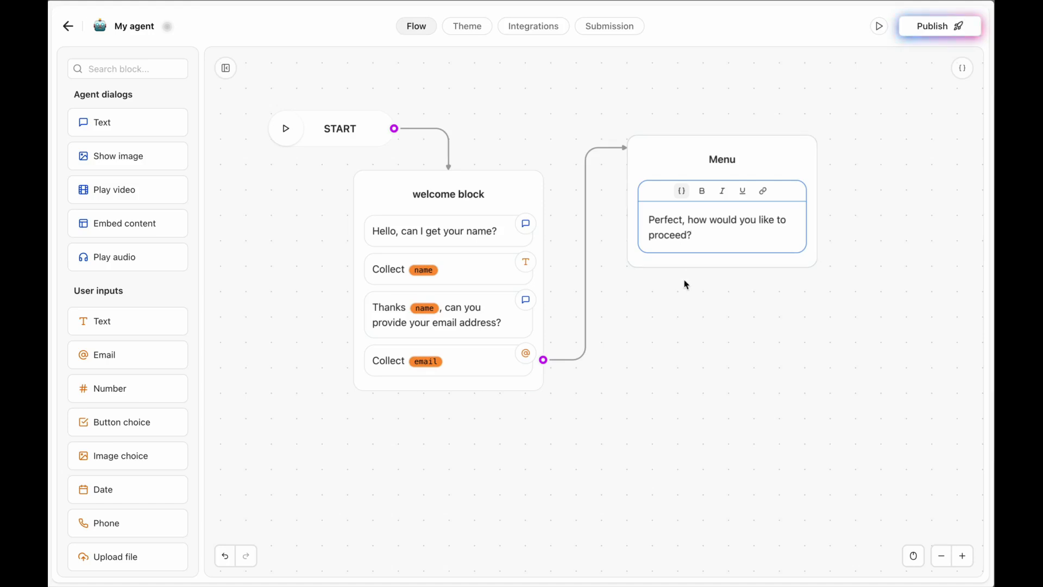
Add a Button choice to Menu with the option 'I need to submit a claim'.
click(687, 284)
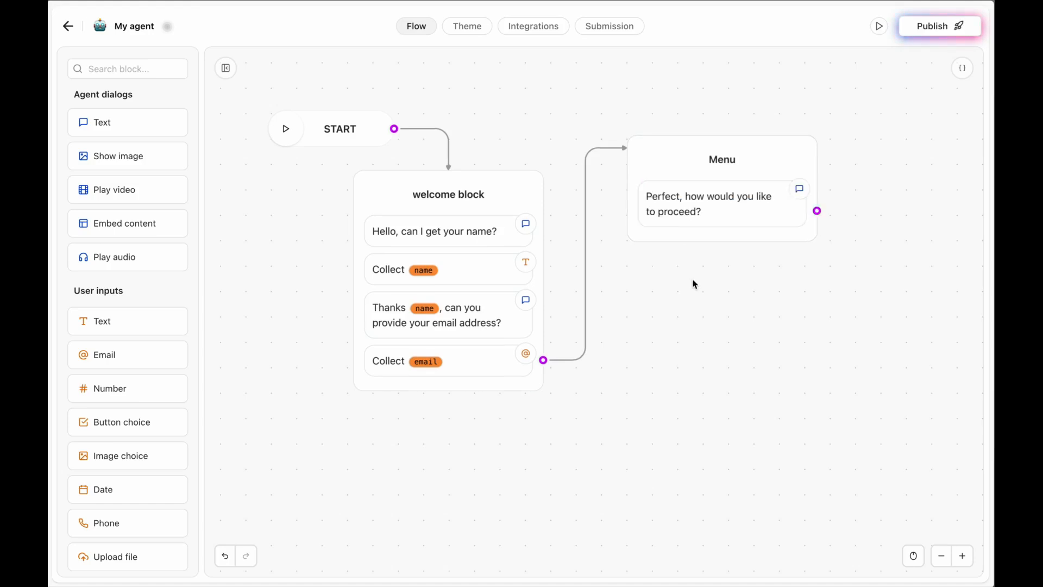
scroll(131, 331, down, 3)
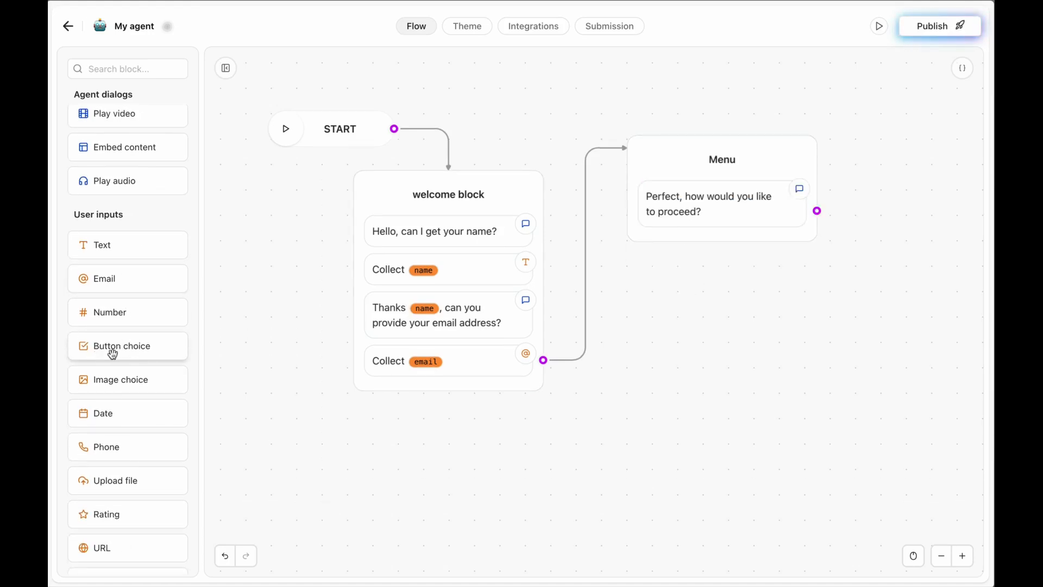
drag(109, 354, 664, 250)
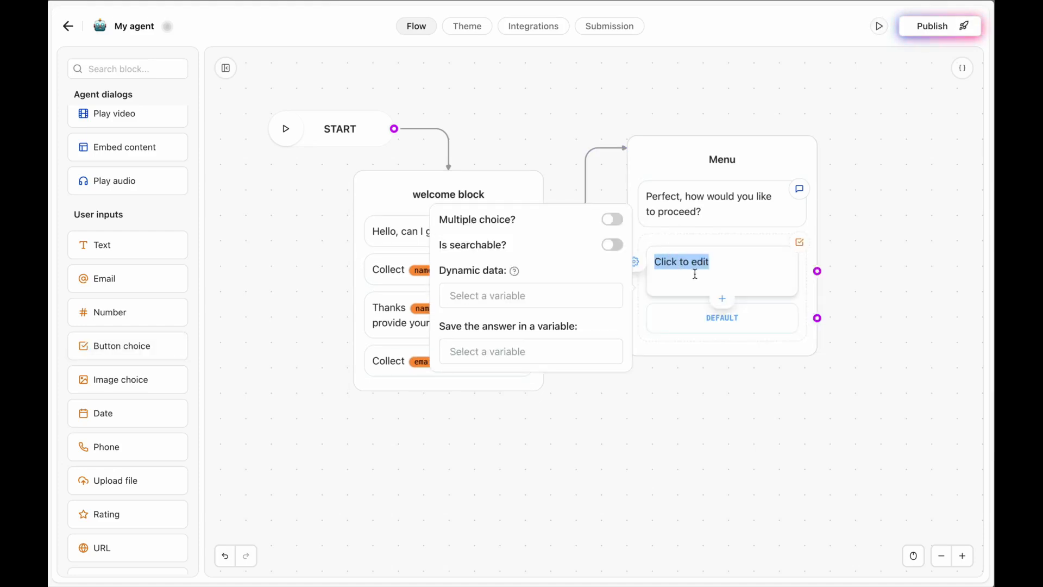
text(I need to submit a claim)
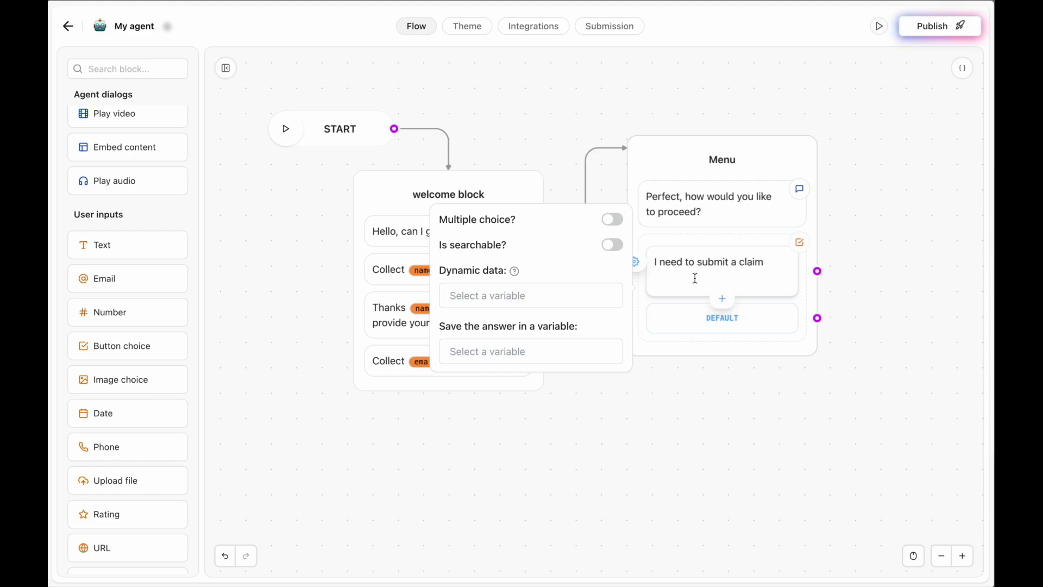
click(723, 303)
Add a second choice, 'I want more information about the claim process'.
click(723, 281)
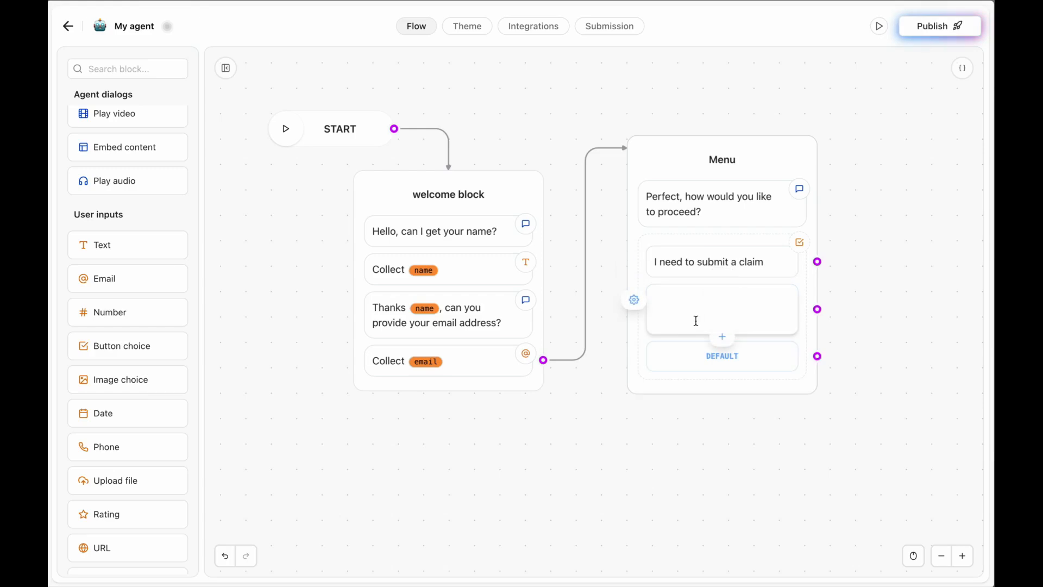
text(I want more information about )
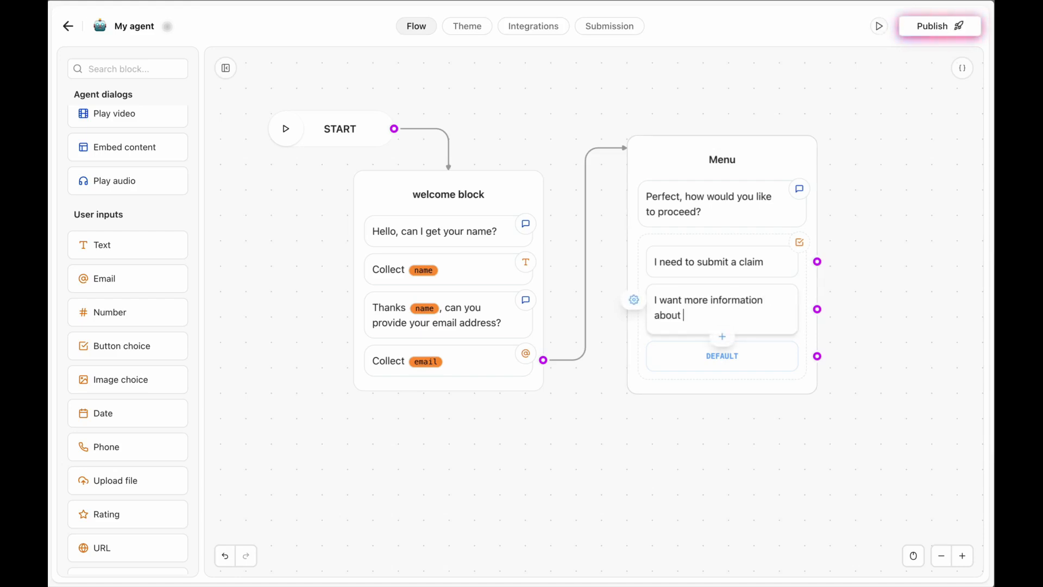
text(the claim proces)
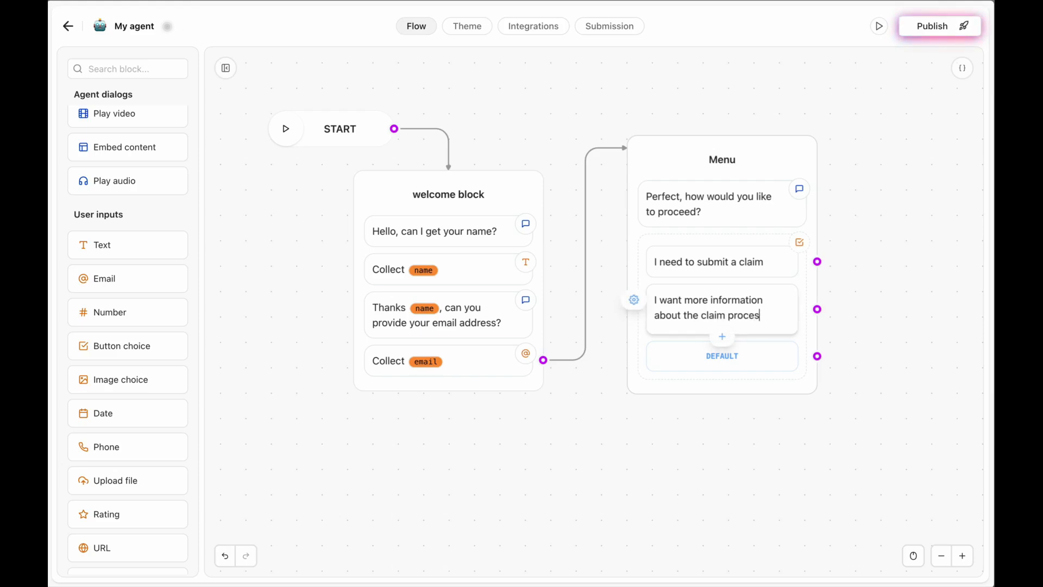
text(s)
click(673, 441)
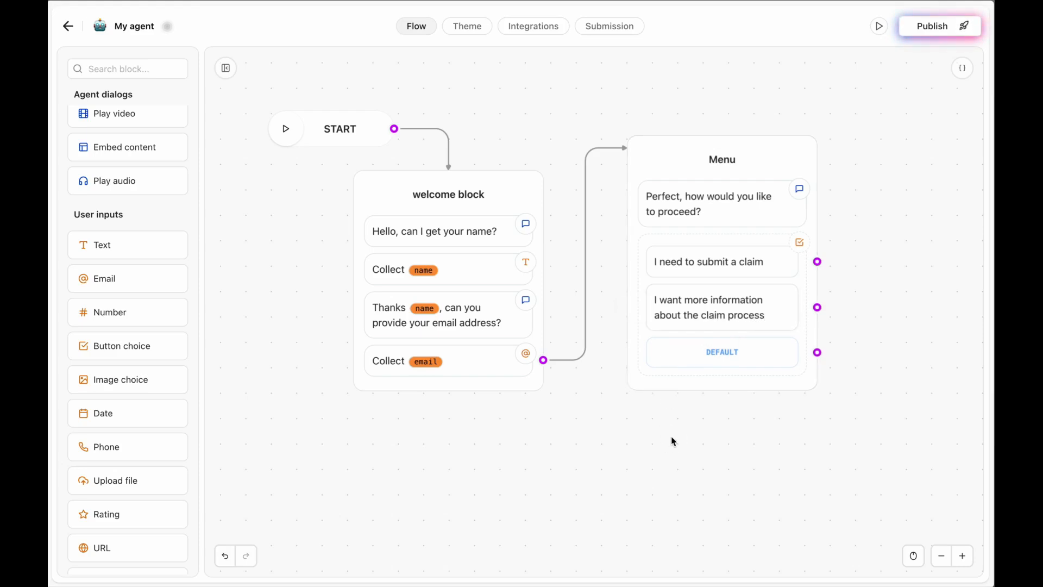
Add a new Text group to the canvas and title it 'Submit Claim'.
scroll(685, 439, right, 5)
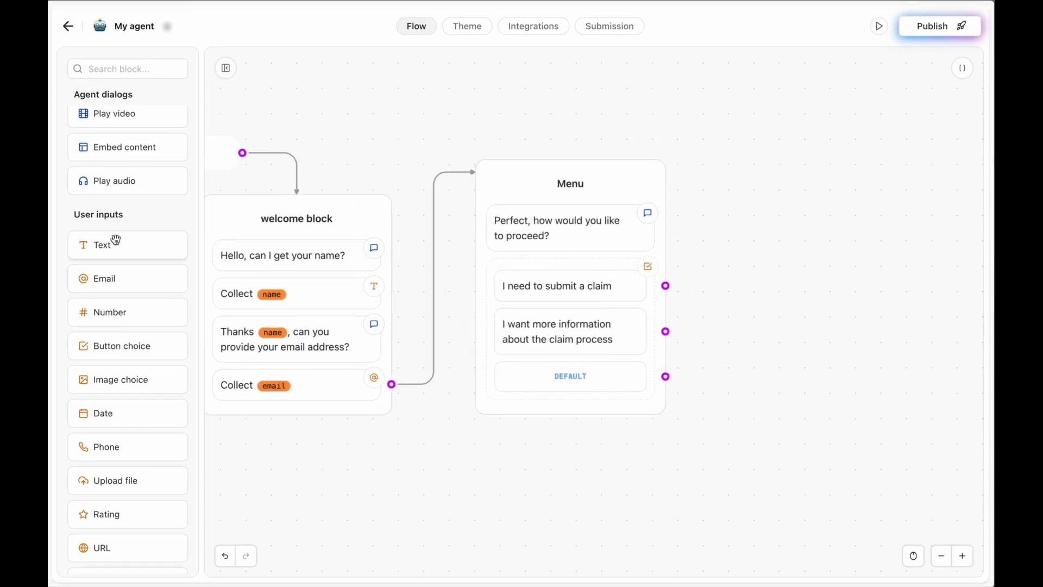
scroll(116, 223, up, 1)
scroll(116, 219, up, 2)
drag(135, 121, 834, 190)
click(825, 195)
key(BackSpace)
text(Submit)
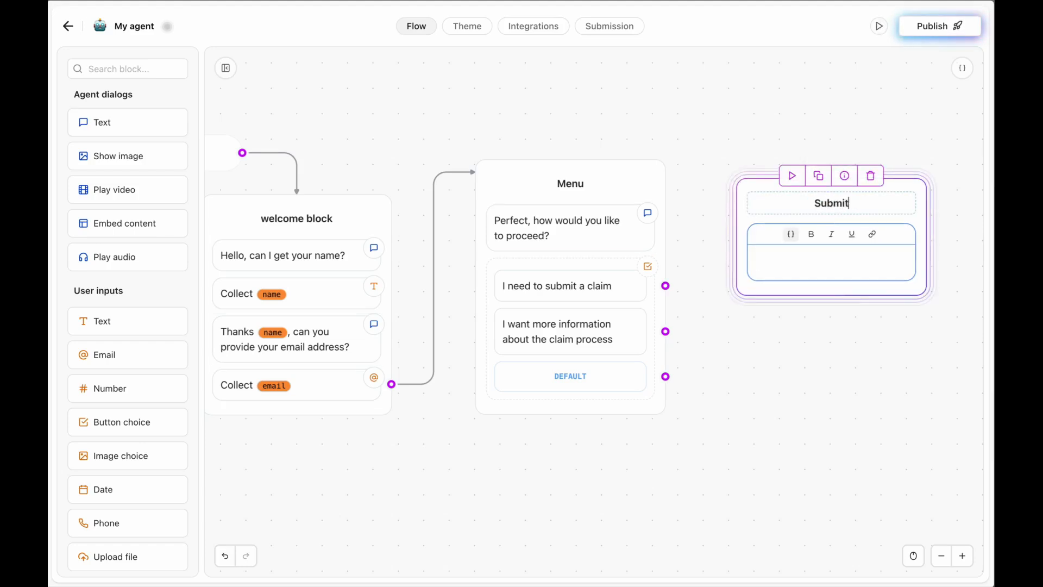
text(t)
key(BackSpace)
key(BackSpace)
text(Claim)
click(796, 326)
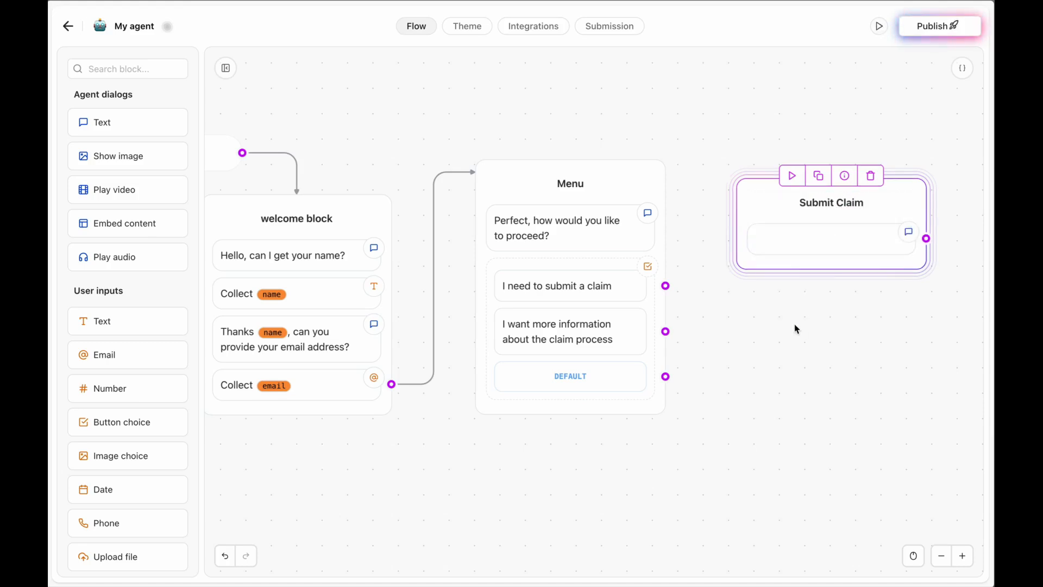
Route 'I need to submit a claim' there, write 'Perfect, please enter your claim details.', add a text input.
drag(664, 286, 749, 202)
click(801, 247)
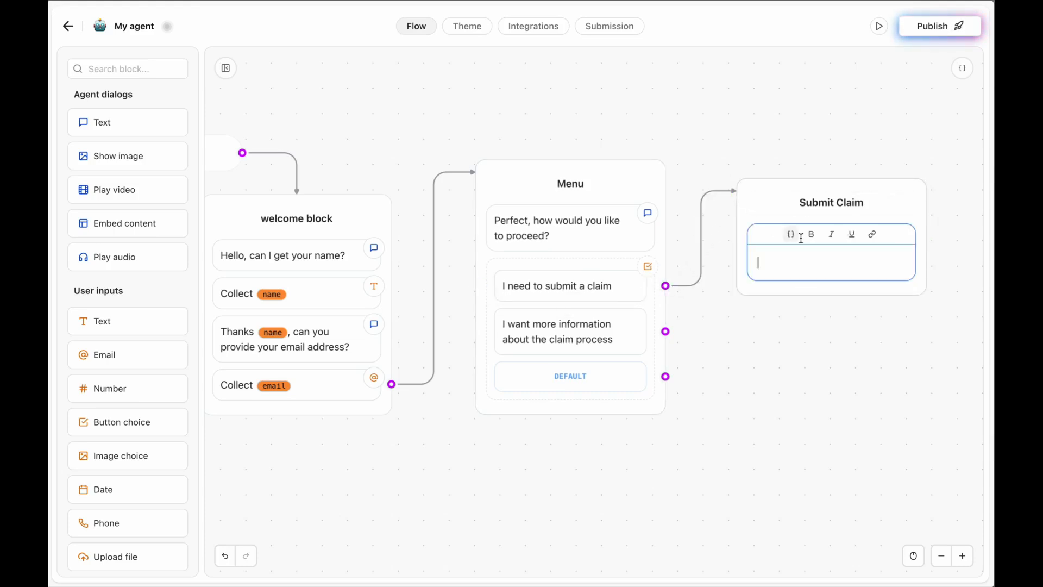
text(Perfect, please)
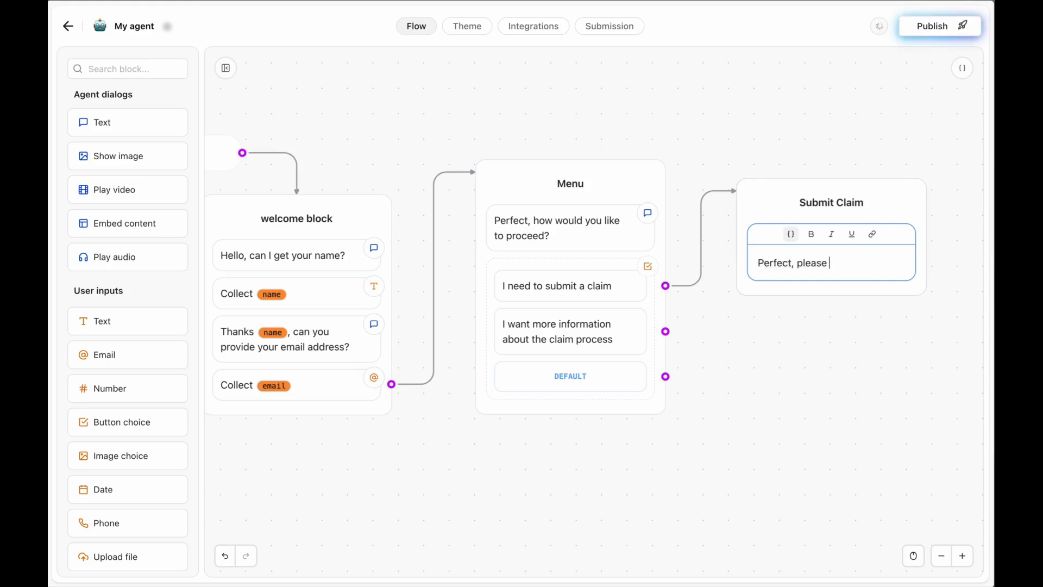
text( enter your claim)
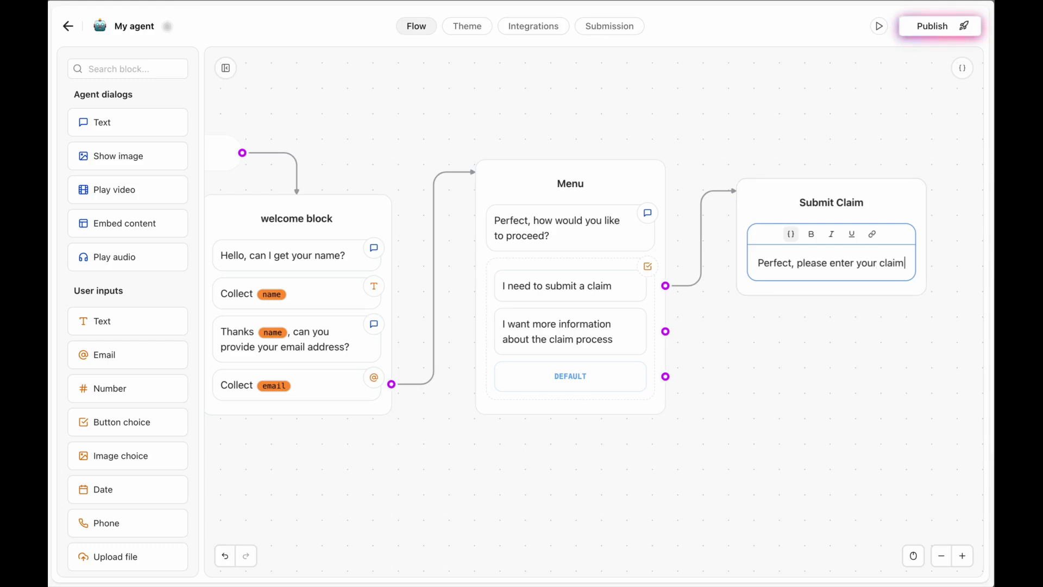
key(BackSpace)
text(m details.)
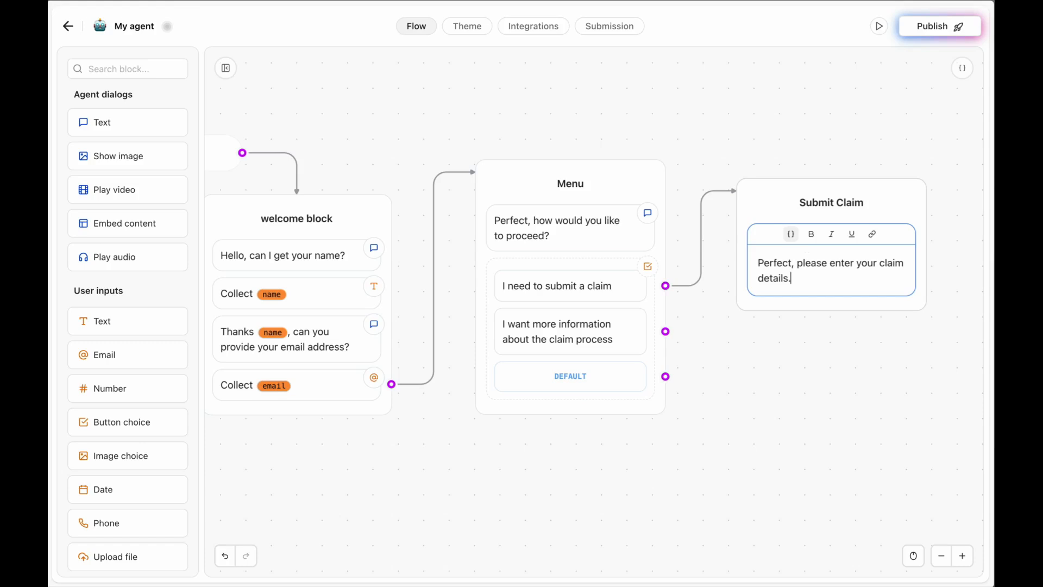
click(811, 322)
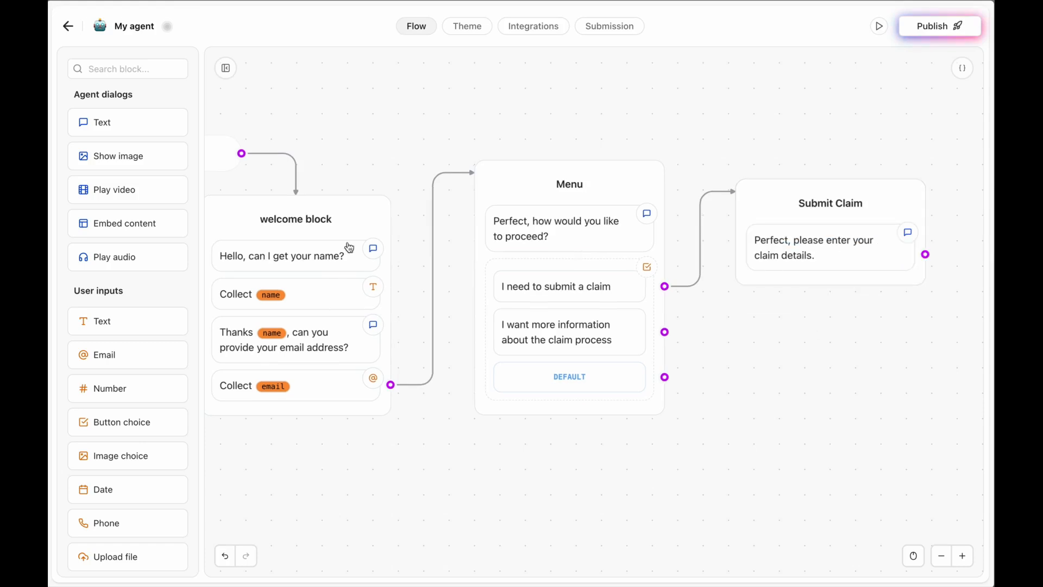
drag(115, 327, 764, 292)
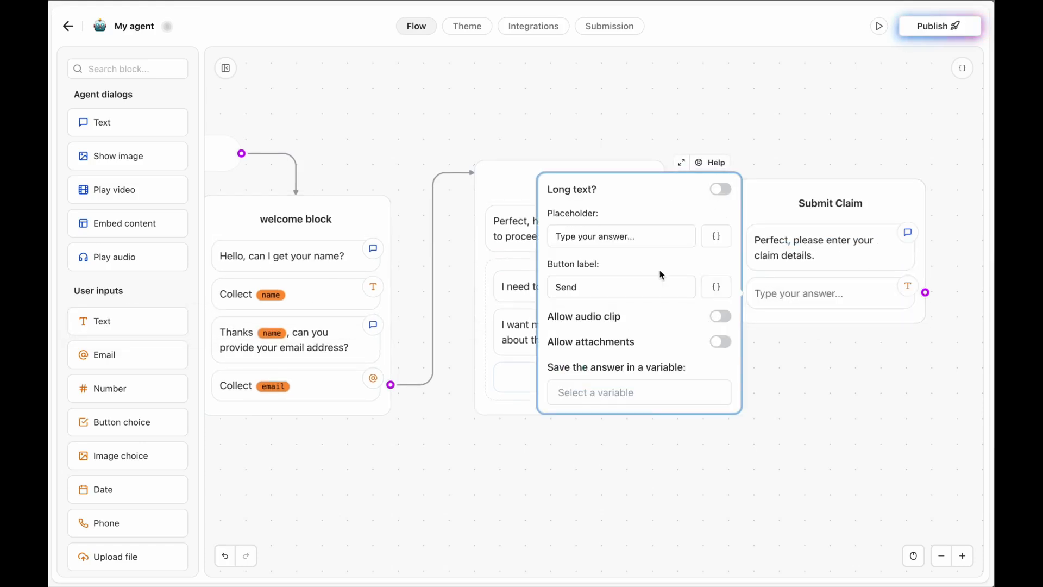
Make the Submit Claim input long-text, saving answers to a new 'claimDetails' variable.
click(721, 189)
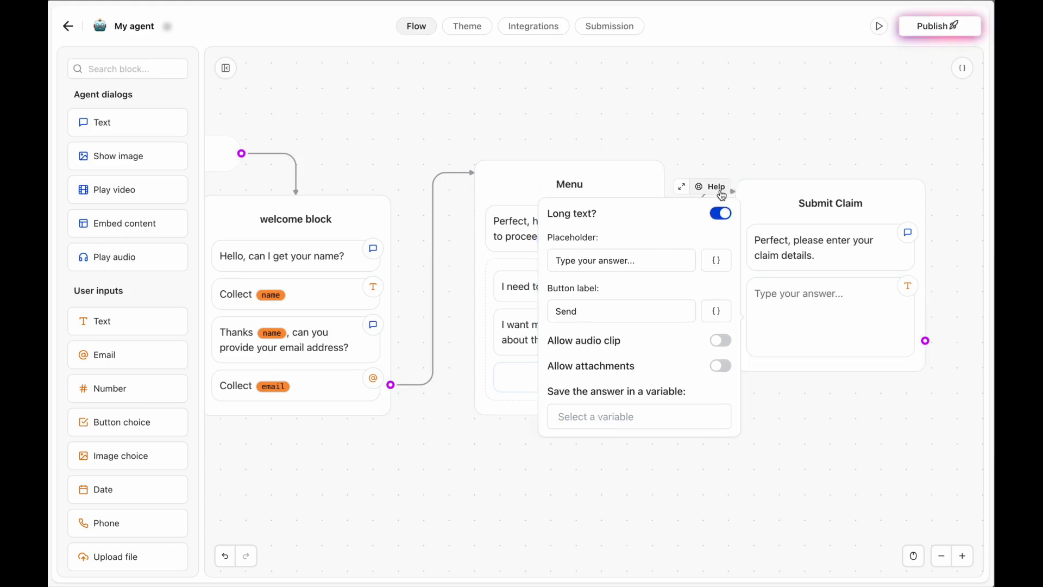
click(596, 414)
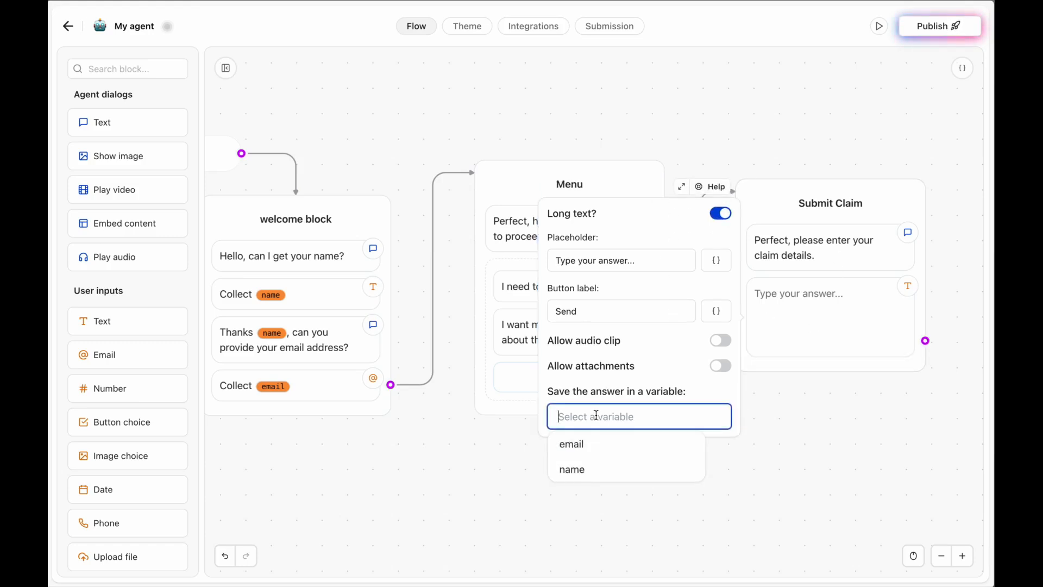
text(claim)
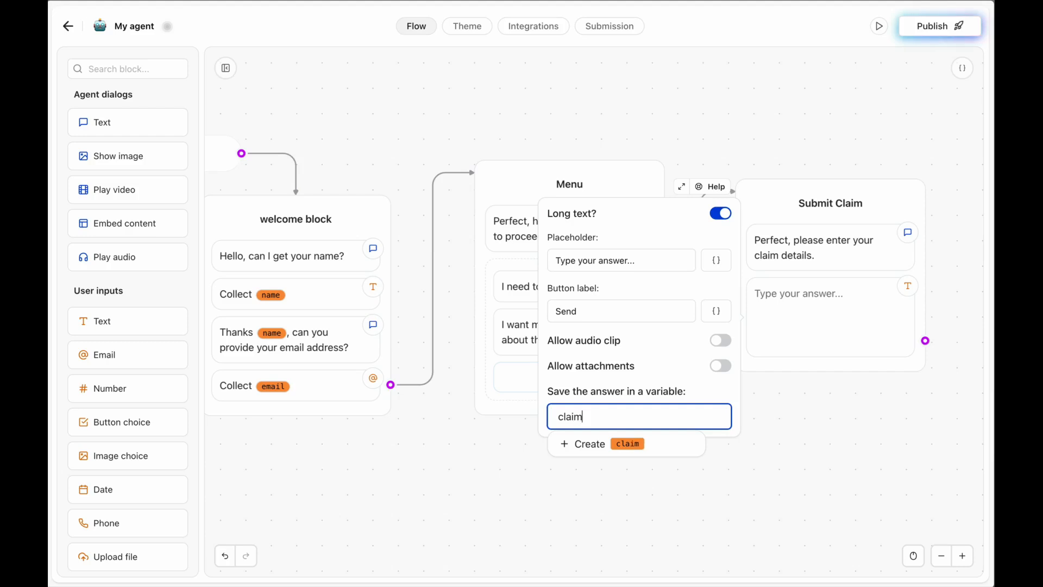
text(Details)
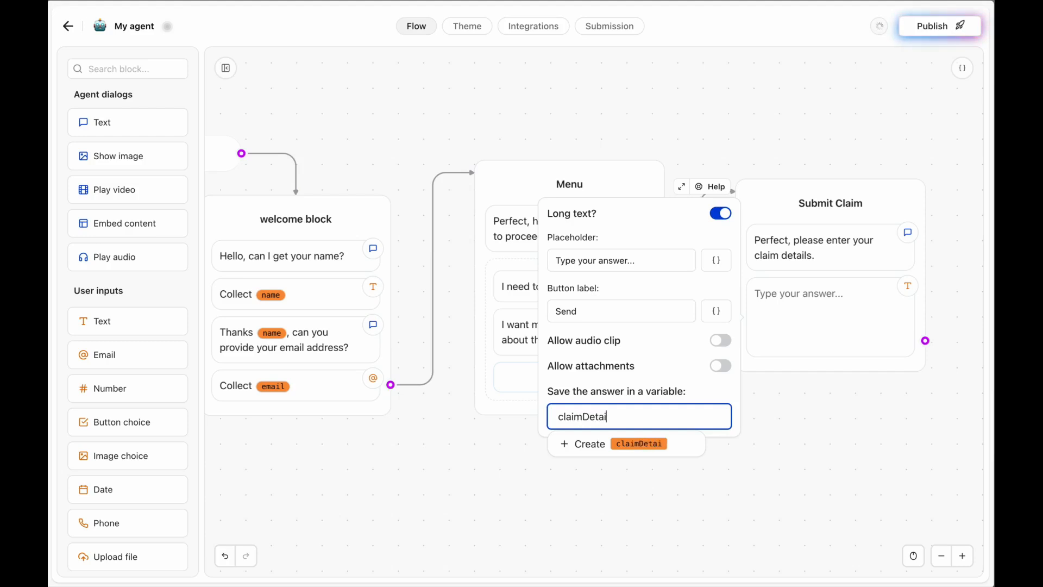
click(579, 445)
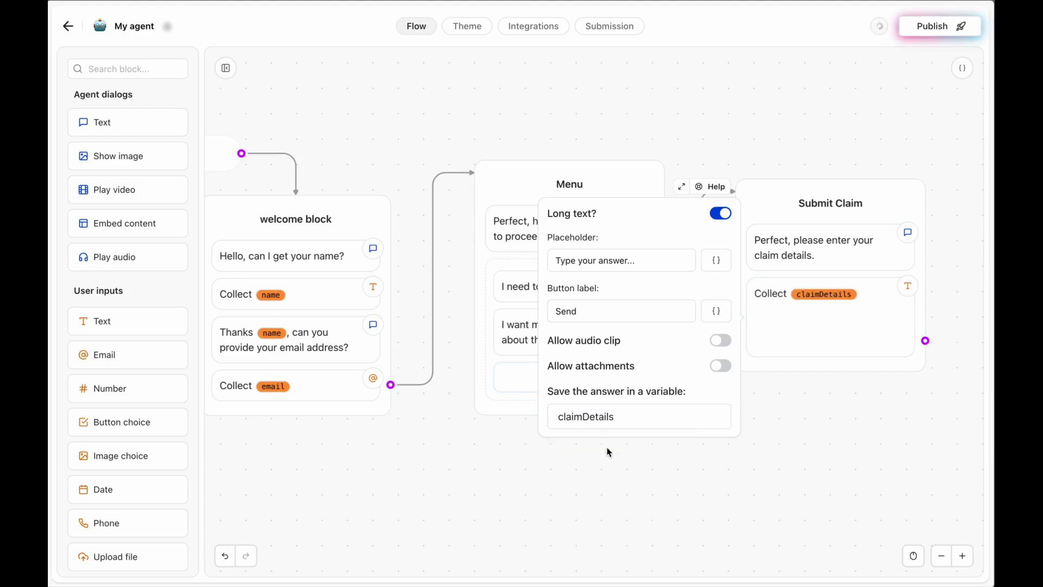
click(849, 421)
scroll(683, 438, down, 3)
scroll(683, 438, right, 2)
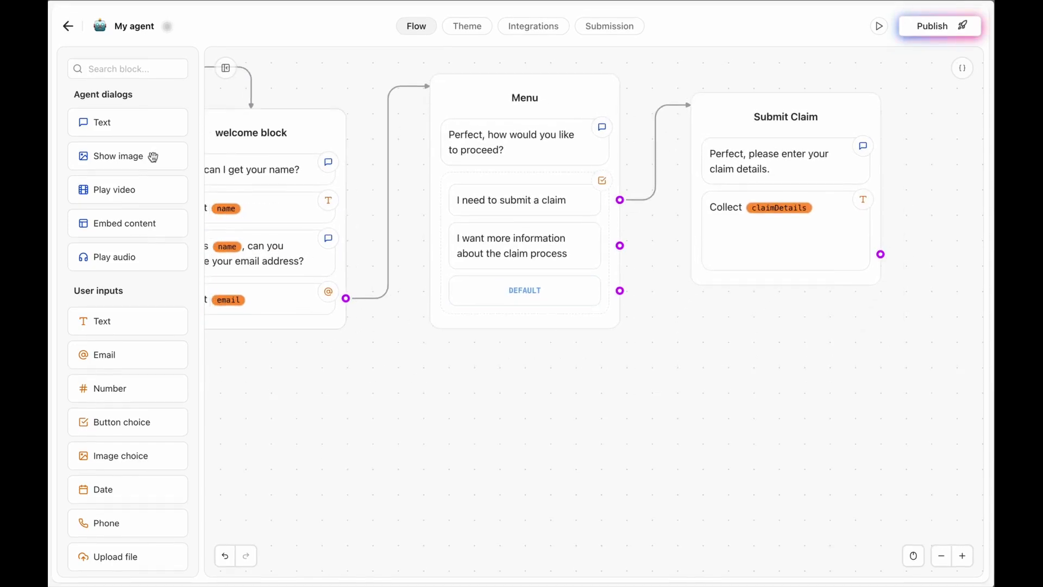
Add a new text group named 'More Info' and connect Menu's second option to it.
drag(113, 122, 753, 359)
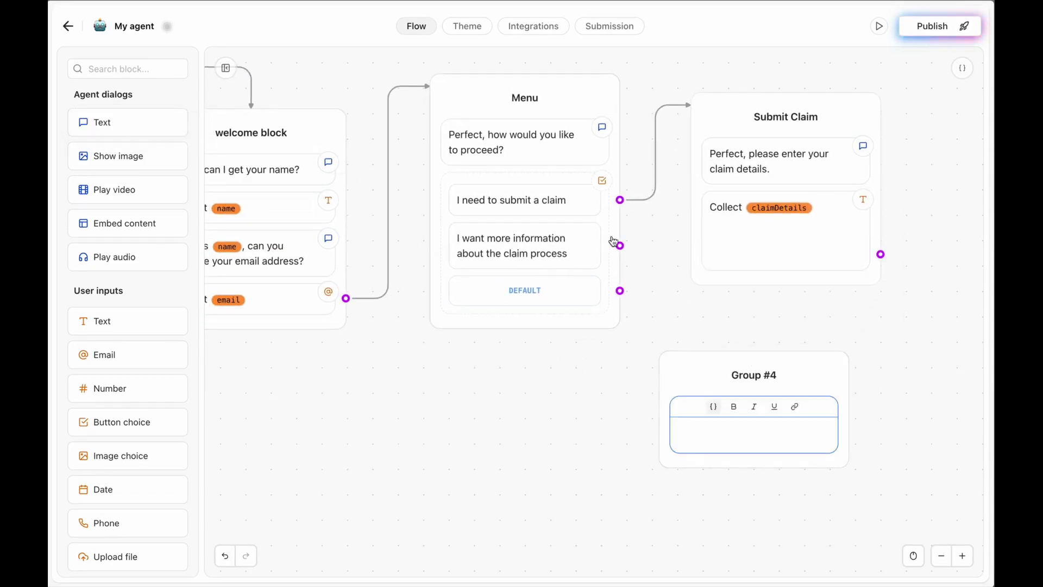
click(761, 375)
text(More Info)
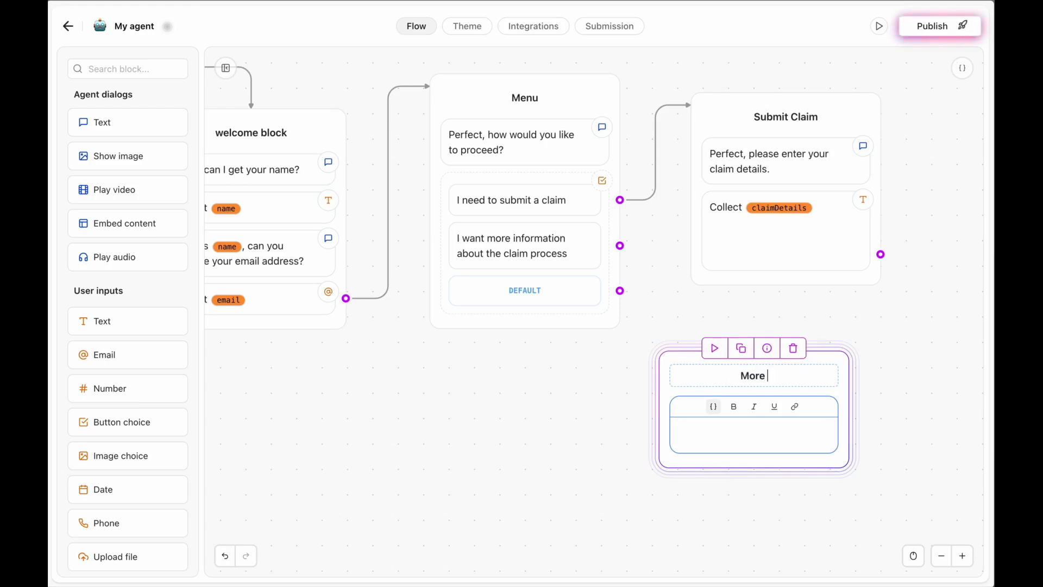
click(611, 424)
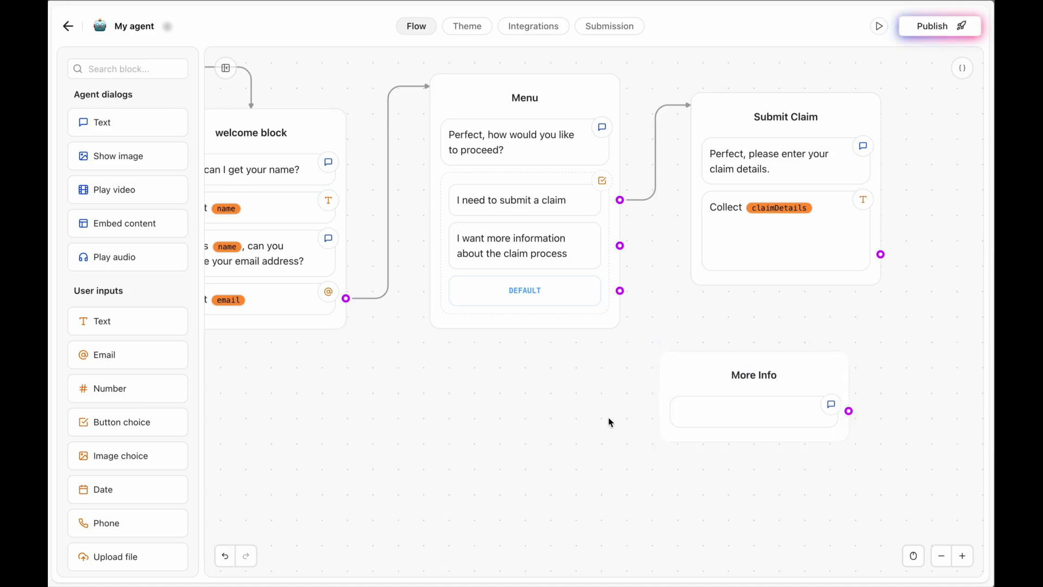
drag(620, 246, 750, 366)
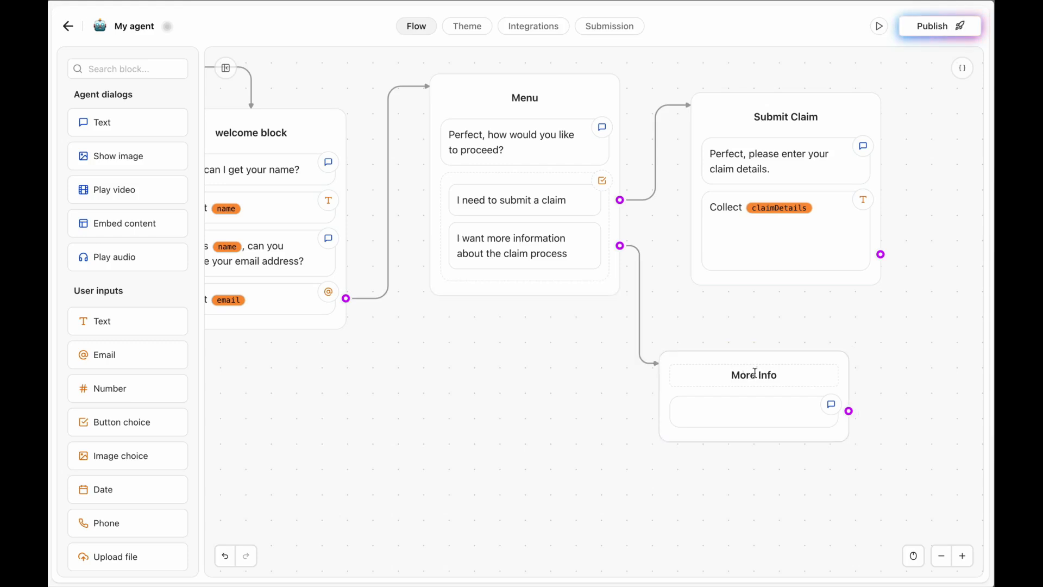
Write 'Sire, please visit our site for more information about the claim process' and add a second bubble.
click(716, 422)
text(S)
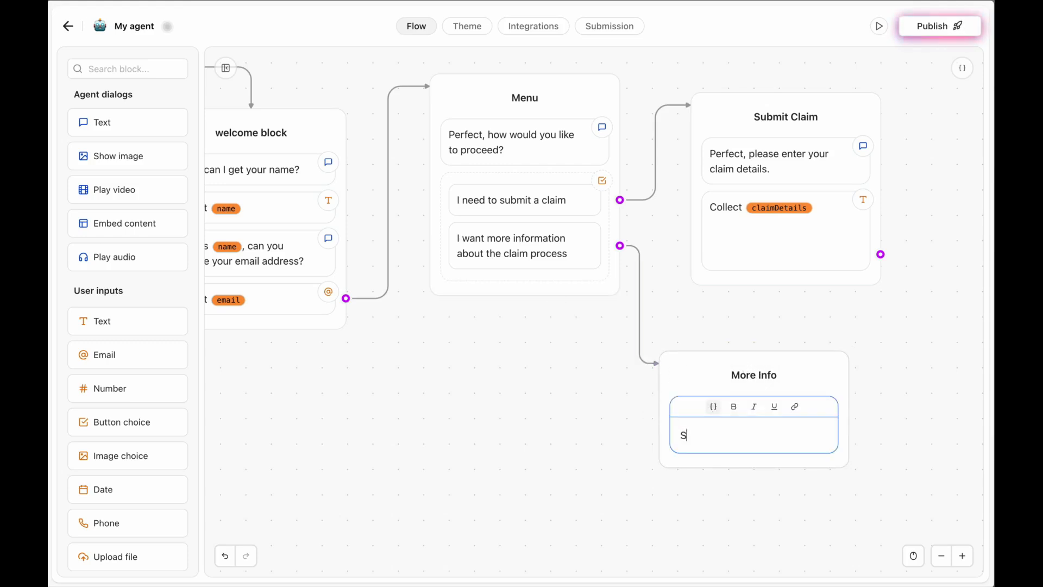
text(ire, please visit)
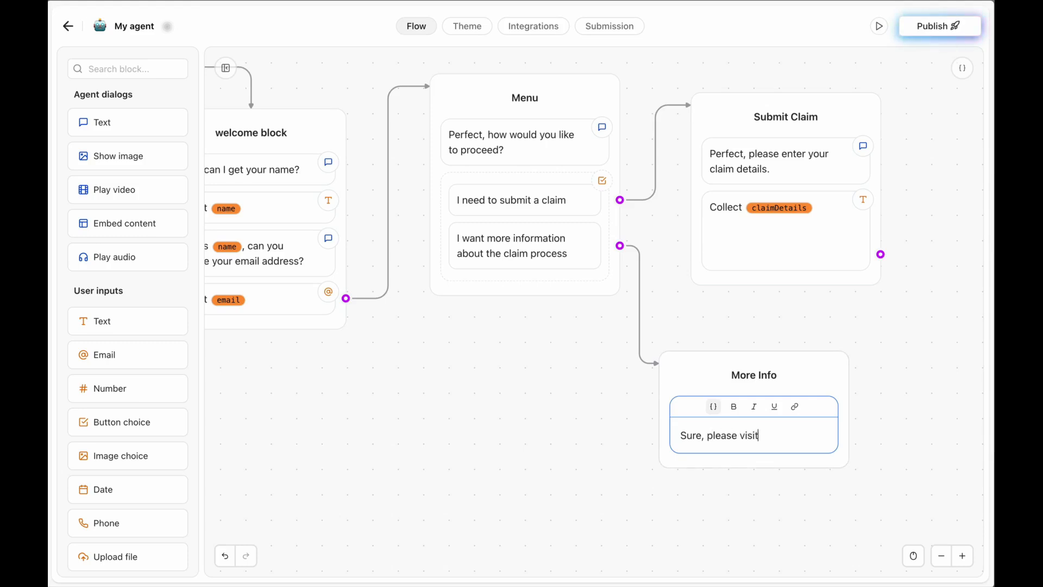
text( our site for more infomration a)
key(BackSpace)
key(BackSpace)
key(BackSpace)
key(BackSpace)
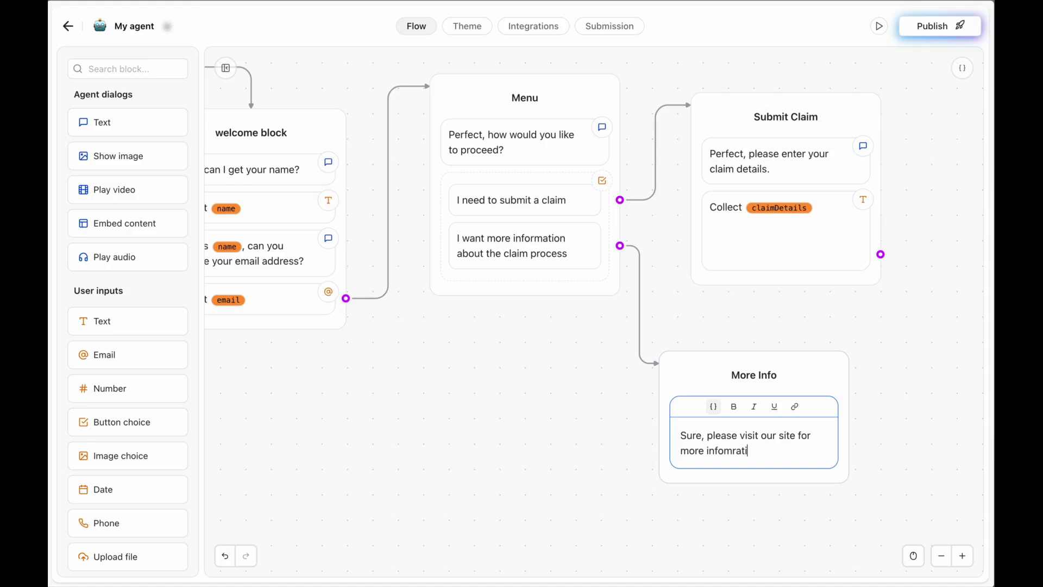
text(rmation about )
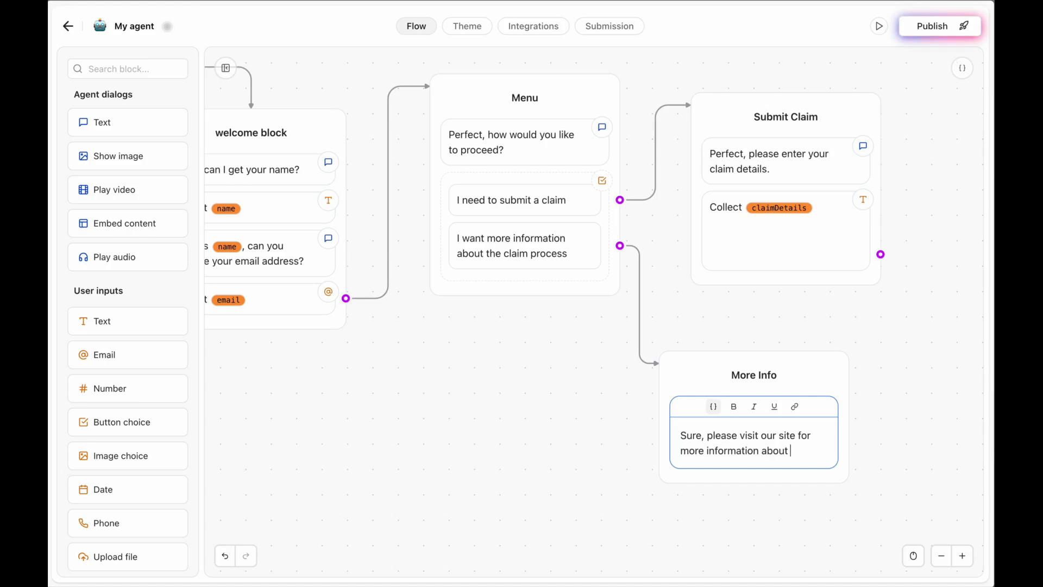
text(the claimn)
key(BackSpace)
text(proces)
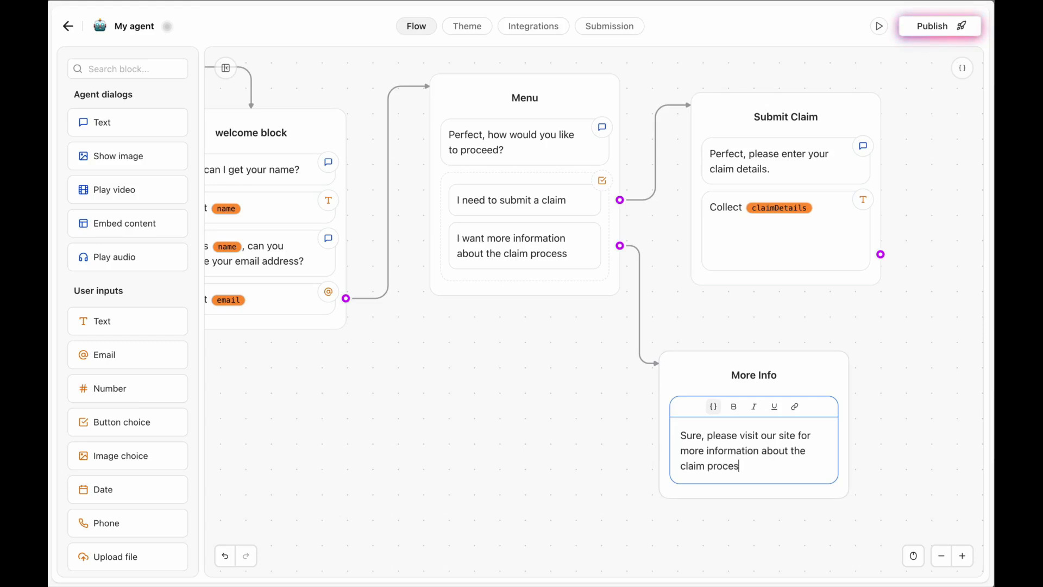
text(s)
click(566, 430)
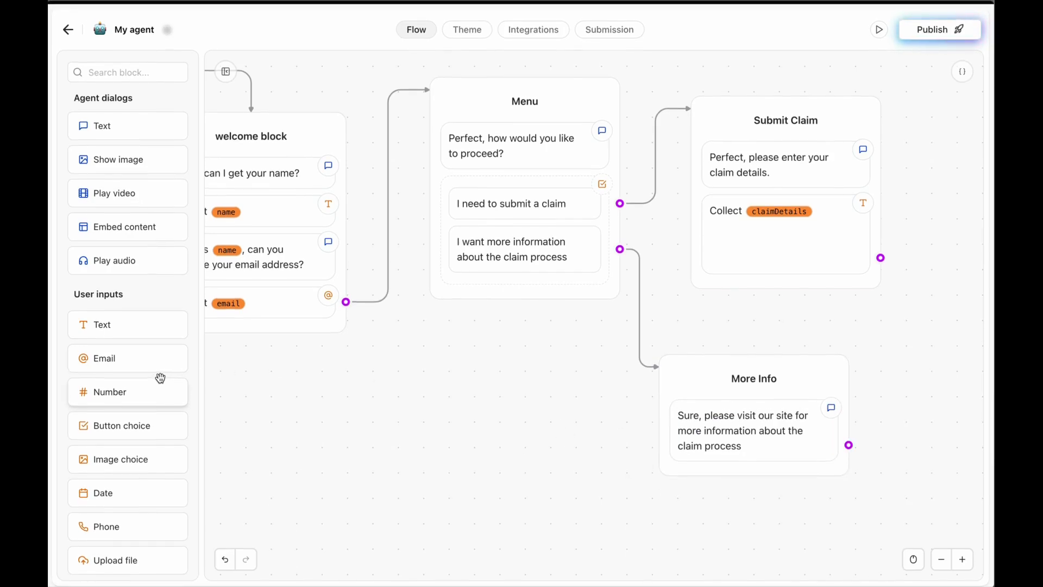
scroll(145, 372, down, 2)
scroll(142, 370, up, 2)
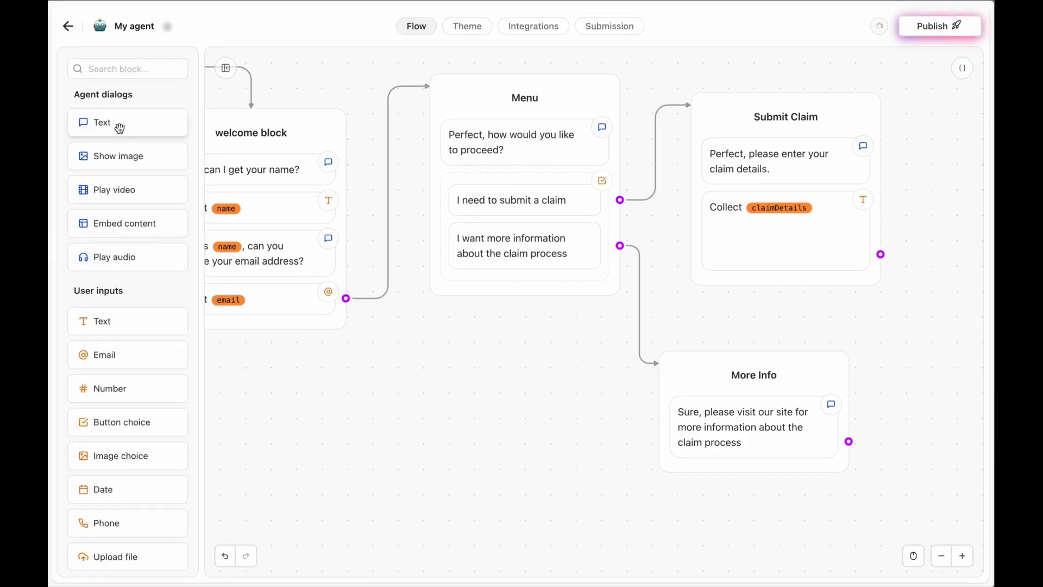
drag(111, 131, 731, 478)
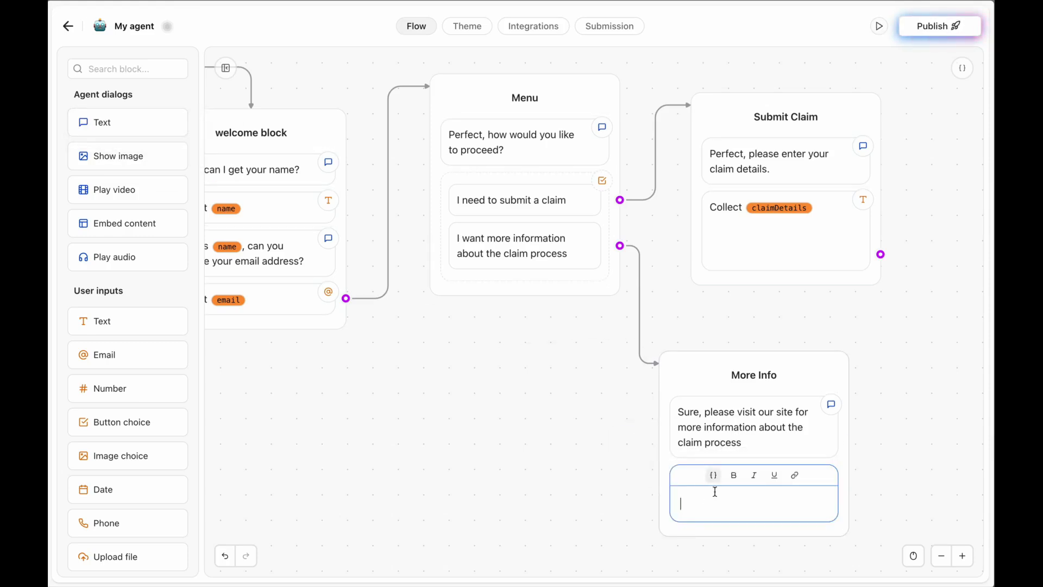
text(http)
text(s://insu)
text(rance)
text(now)
text(.coim)
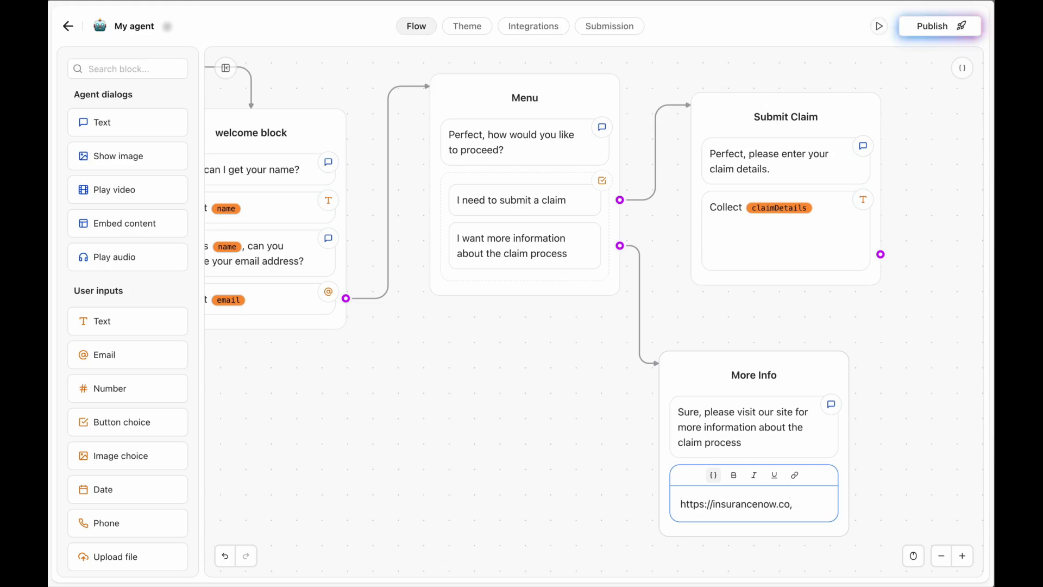
text(/claimsd)
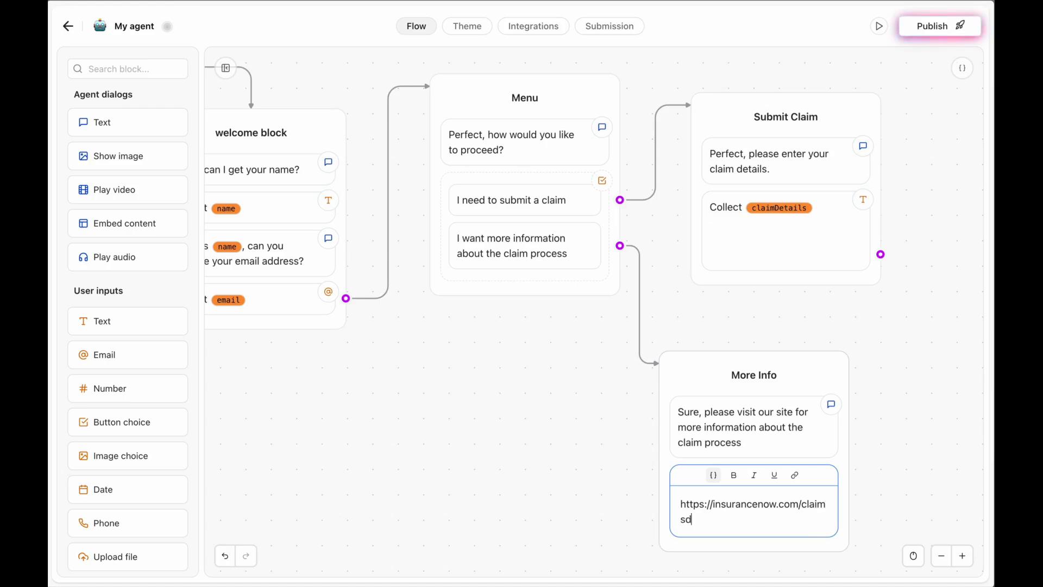
click(430, 466)
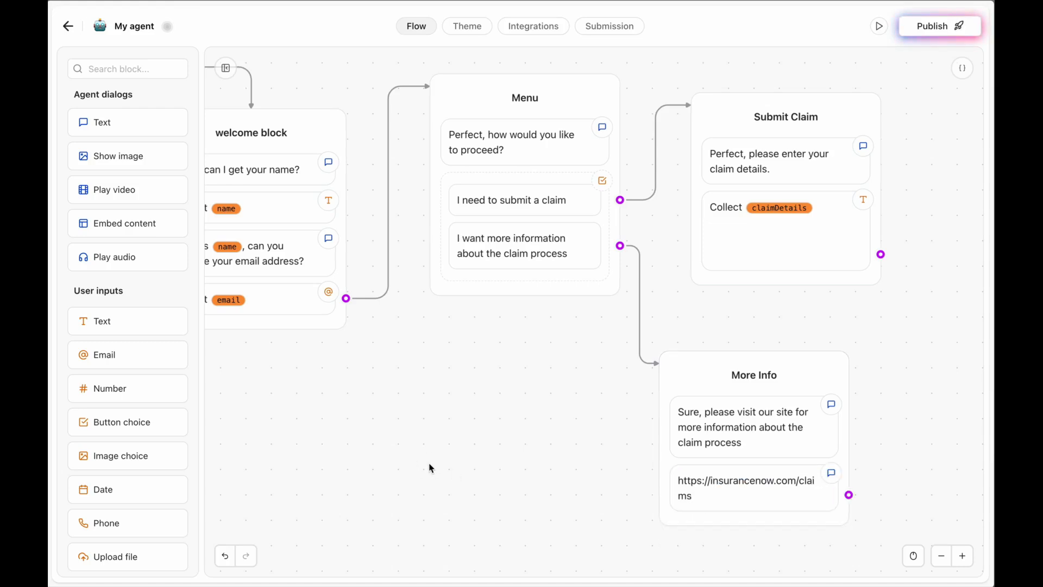
click(700, 509)
triple_click(707, 520)
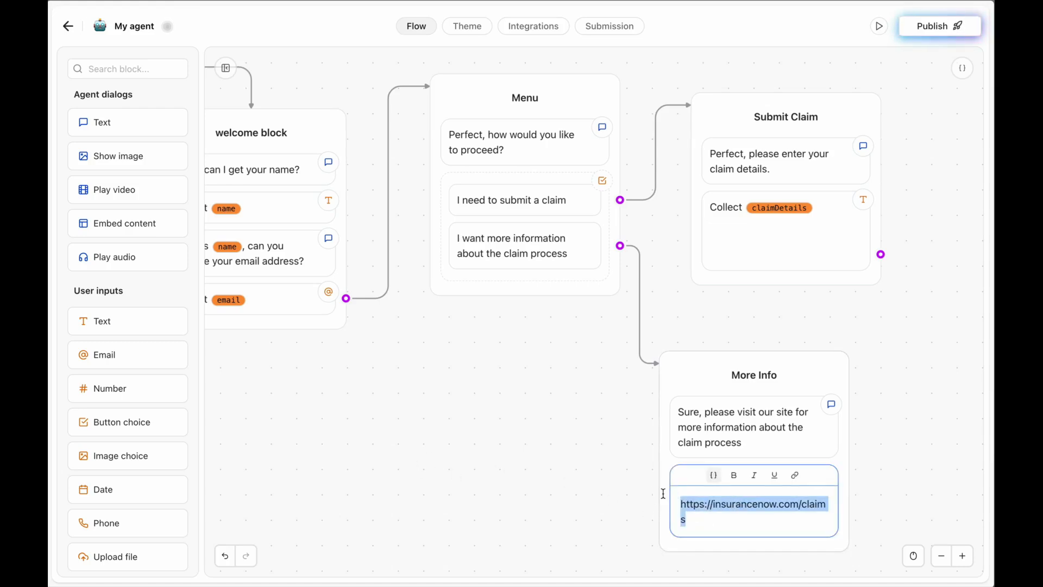
click(795, 475)
click(734, 434)
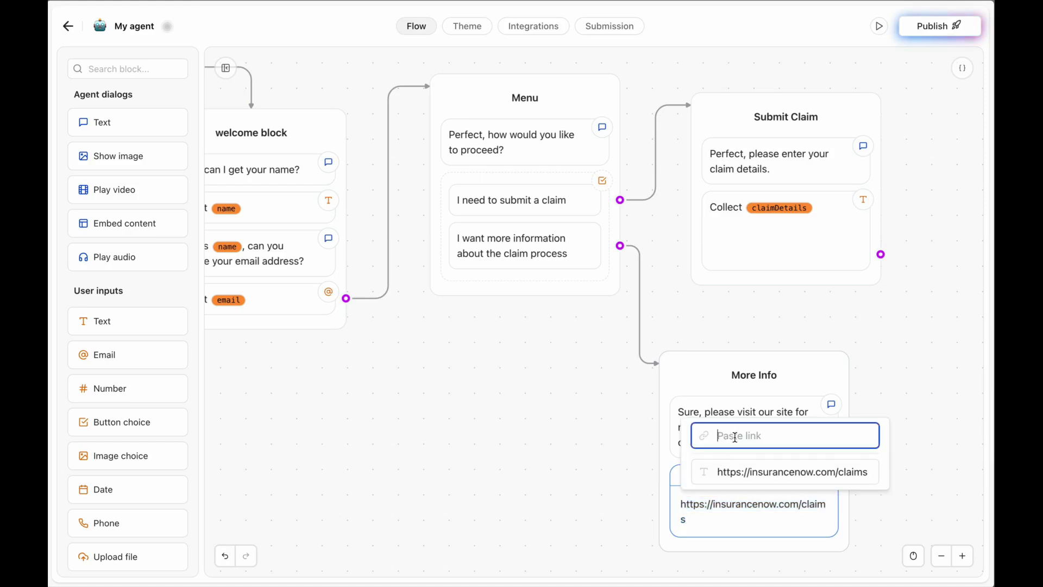
click(737, 472)
key(ctrl+x)
click(752, 438)
key(ctrl+v)
click(743, 472)
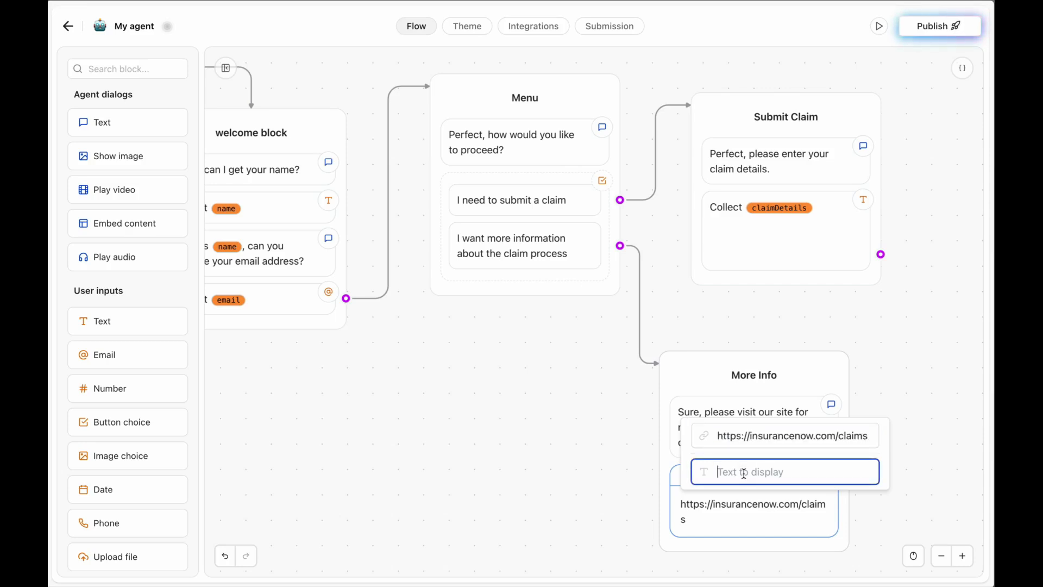
key(ctrl+v)
key(Return)
click(519, 508)
scroll(443, 423, up, 2)
scroll(443, 423, left, 2)
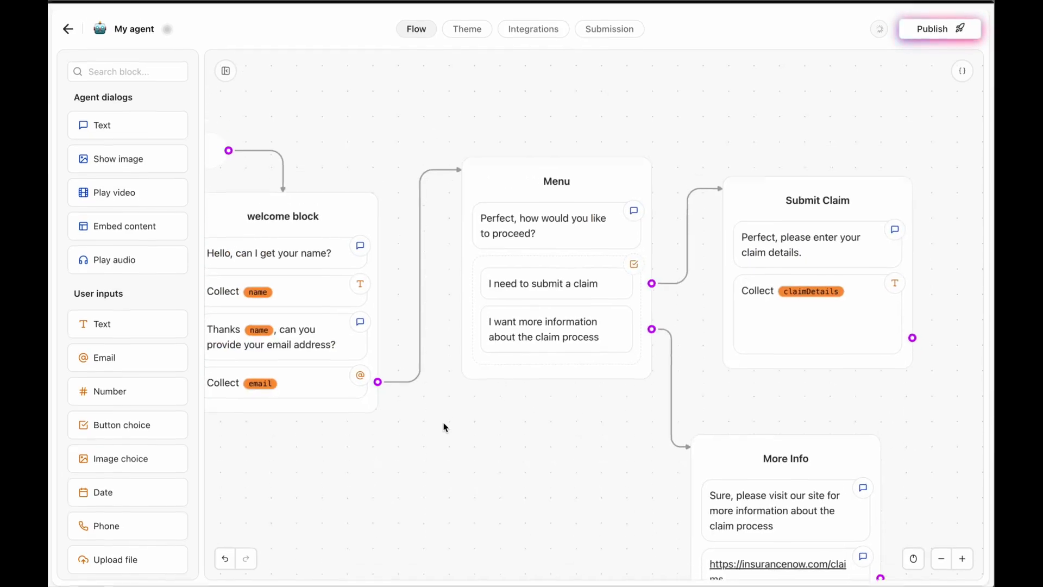
Rename the agent to 'Claim insurance Agent'.
click(131, 29)
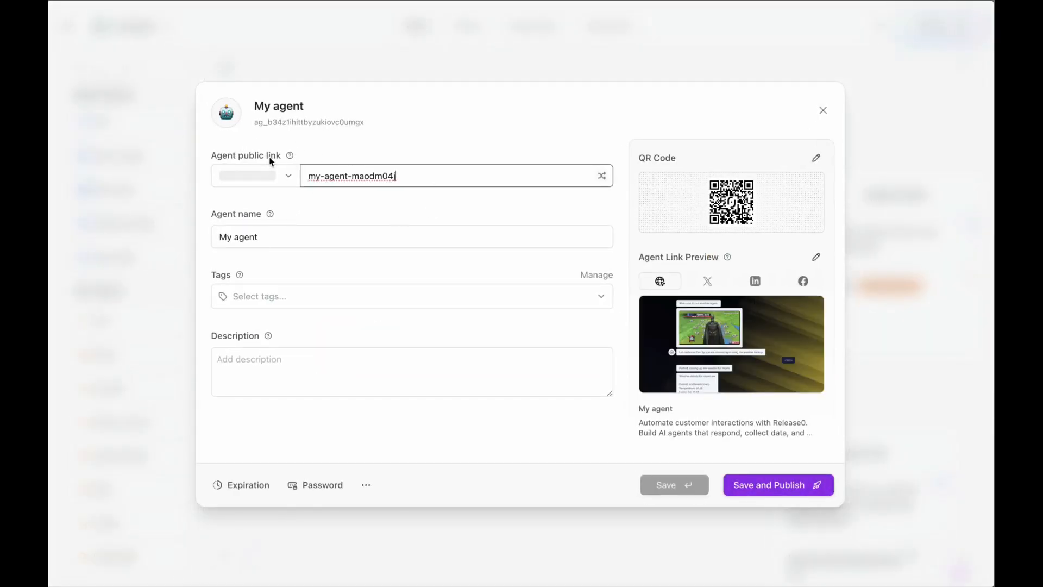
click(266, 238)
key(ctrl+a)
text(c)
key(BackSpace)
text(Claim )
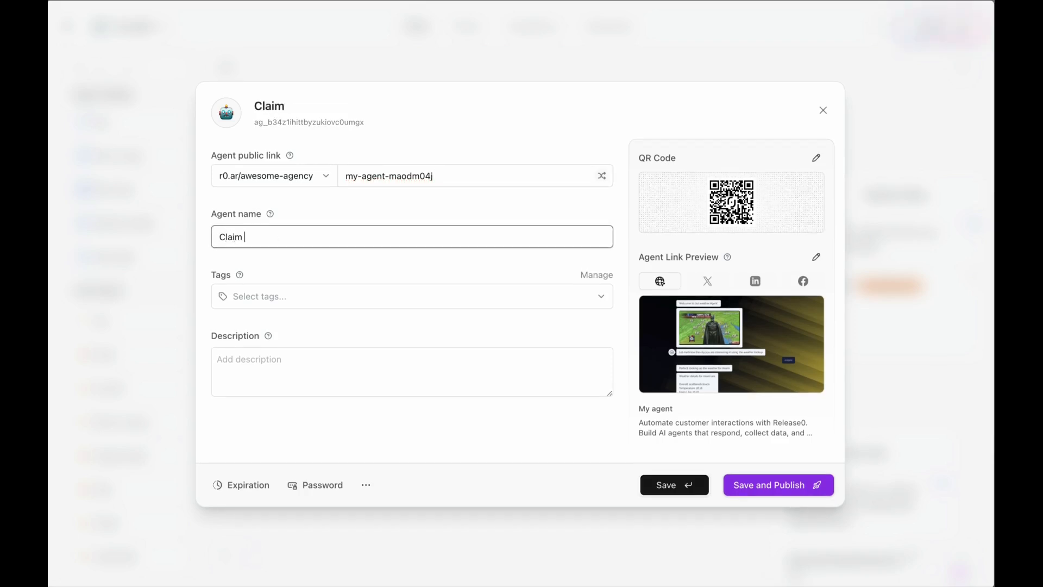
text(insurance Agent)
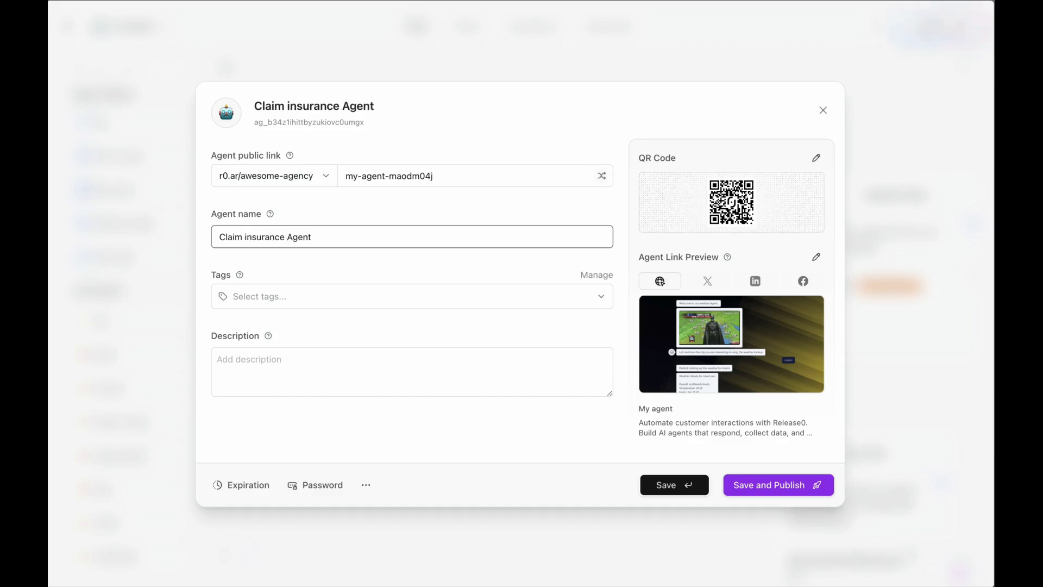
Change the public link slug to 'claims-agent'.
click(433, 174)
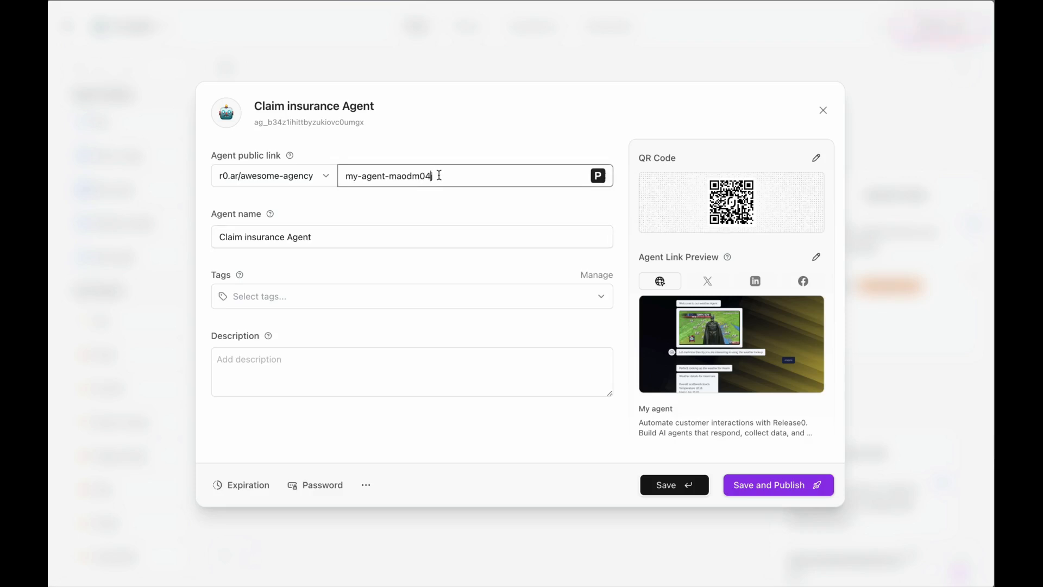
double_click(444, 175)
drag(362, 176, 516, 187)
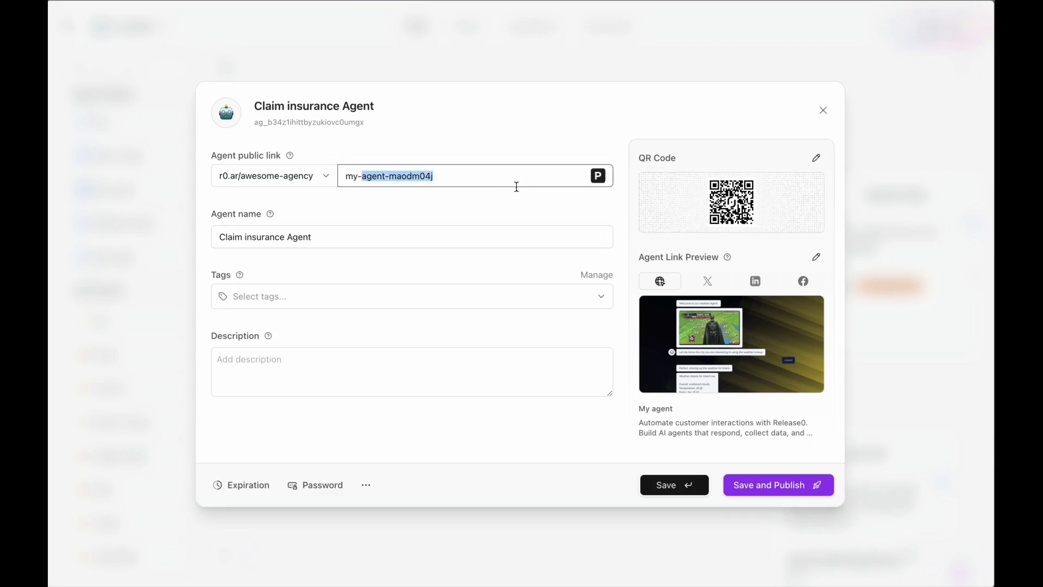
text(claims)
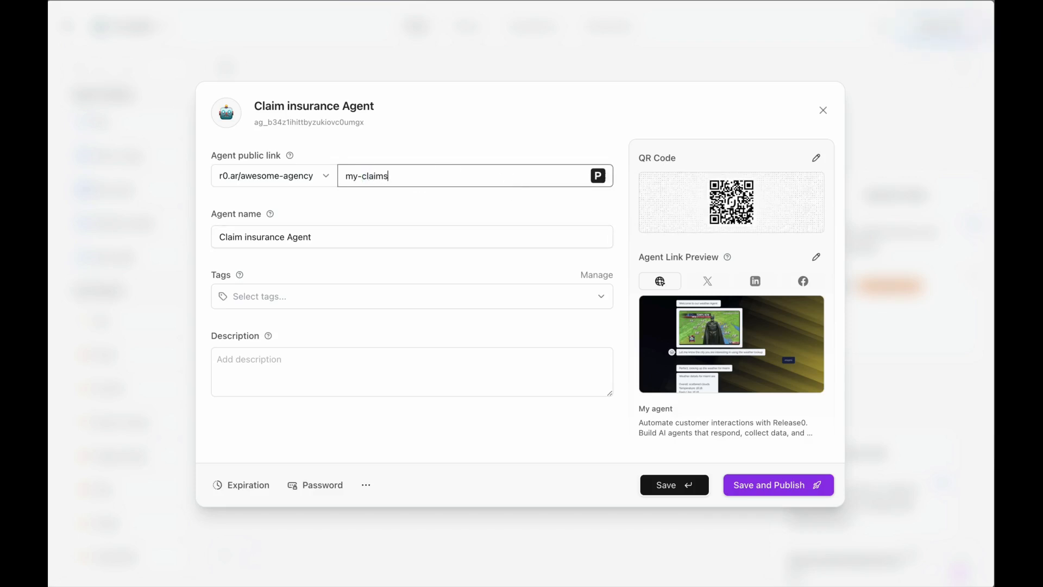
text(-agent)
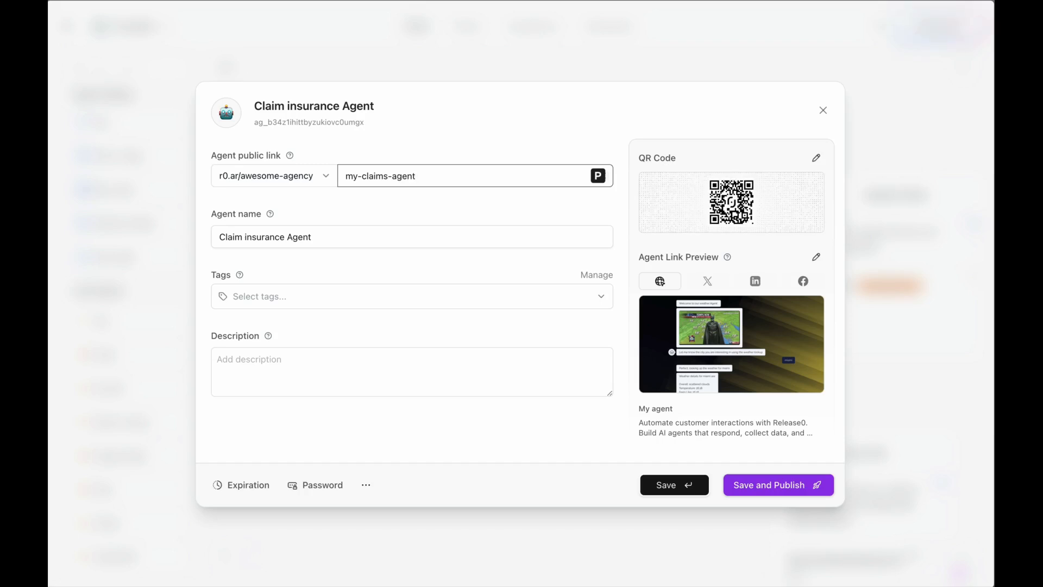
Create and add the 'insurance' tag, then save and publish the agent.
click(335, 302)
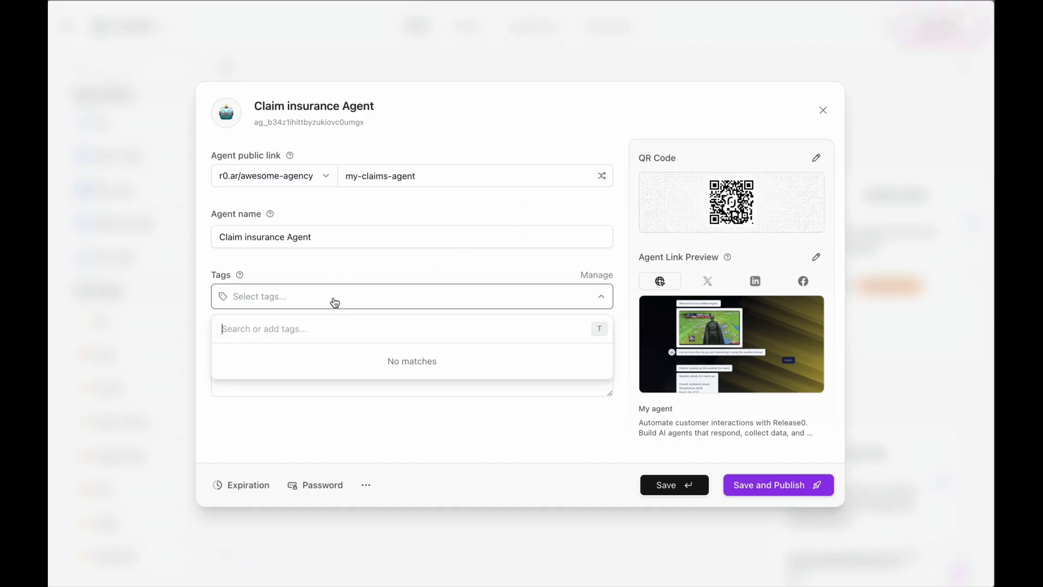
text(insurance)
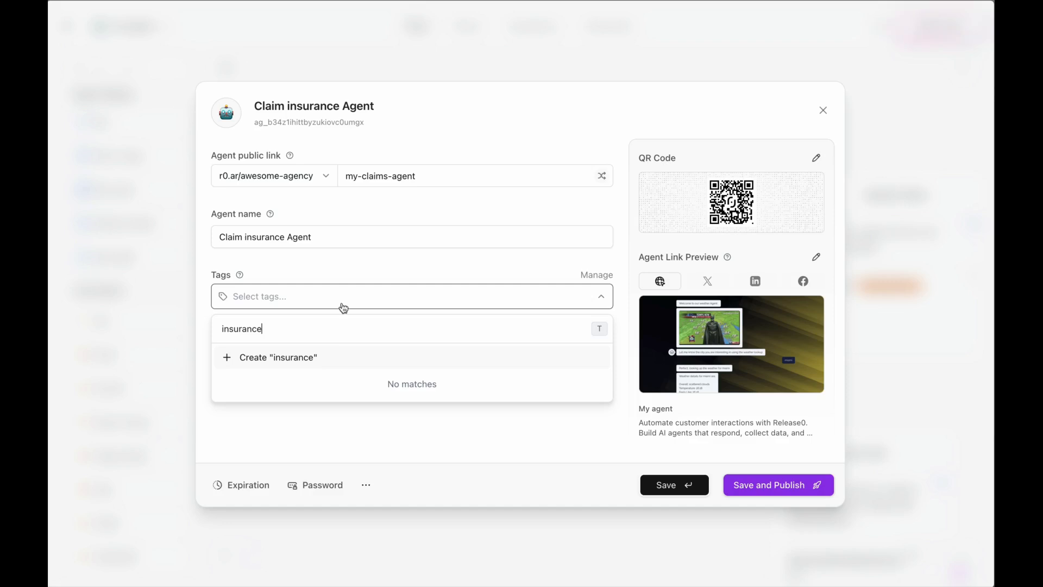
click(275, 358)
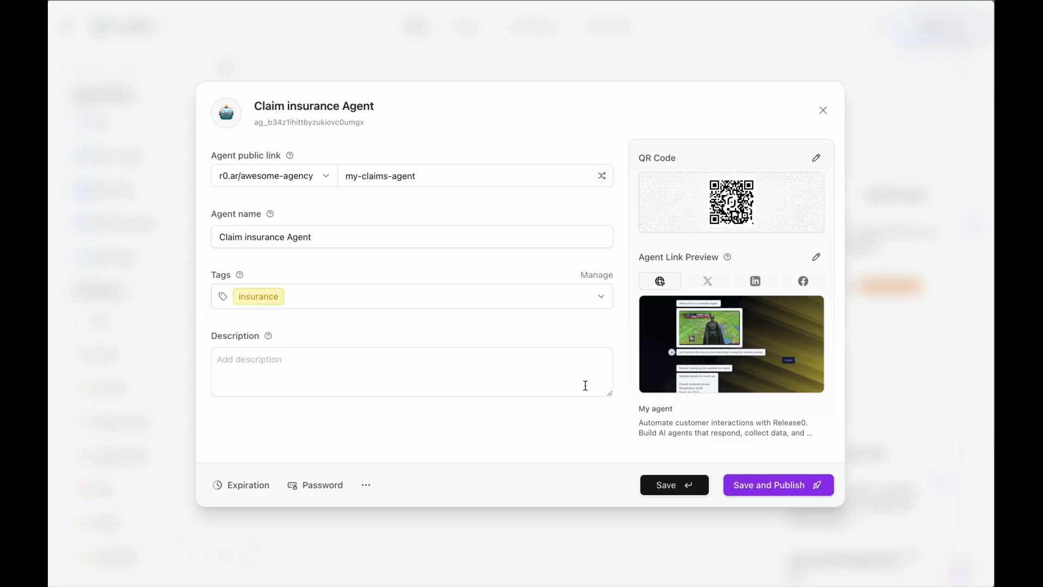
click(762, 487)
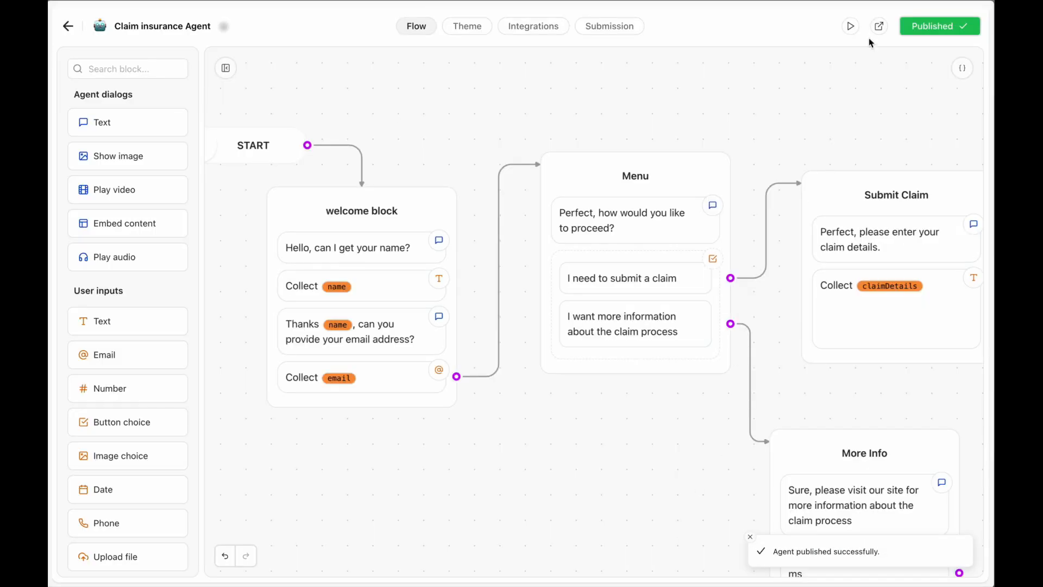
click(852, 27)
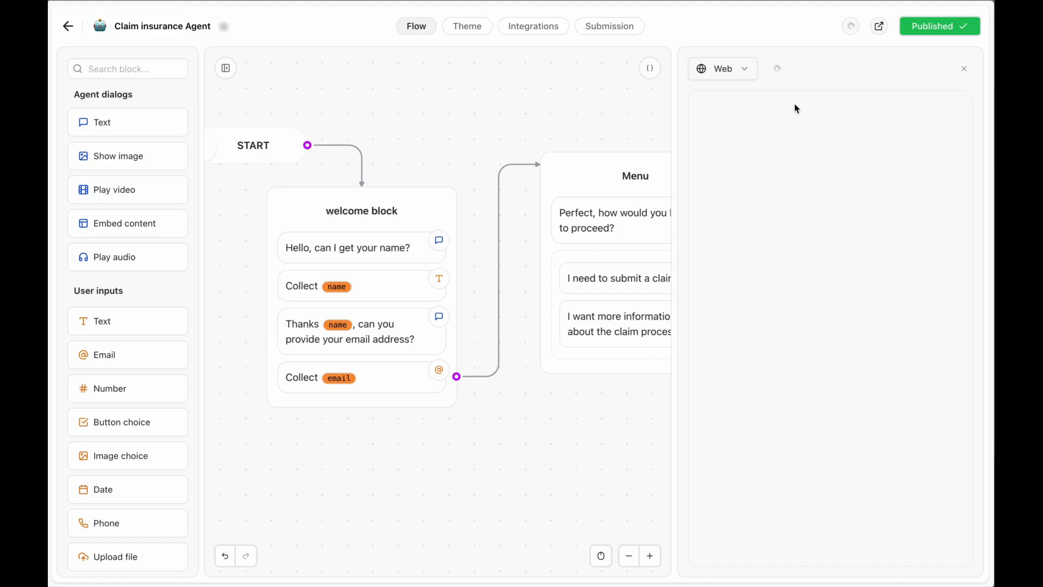
Restart the preview and answer with a name, an email, the submit-a-claim choice and 'This is my claim text information'.
click(777, 69)
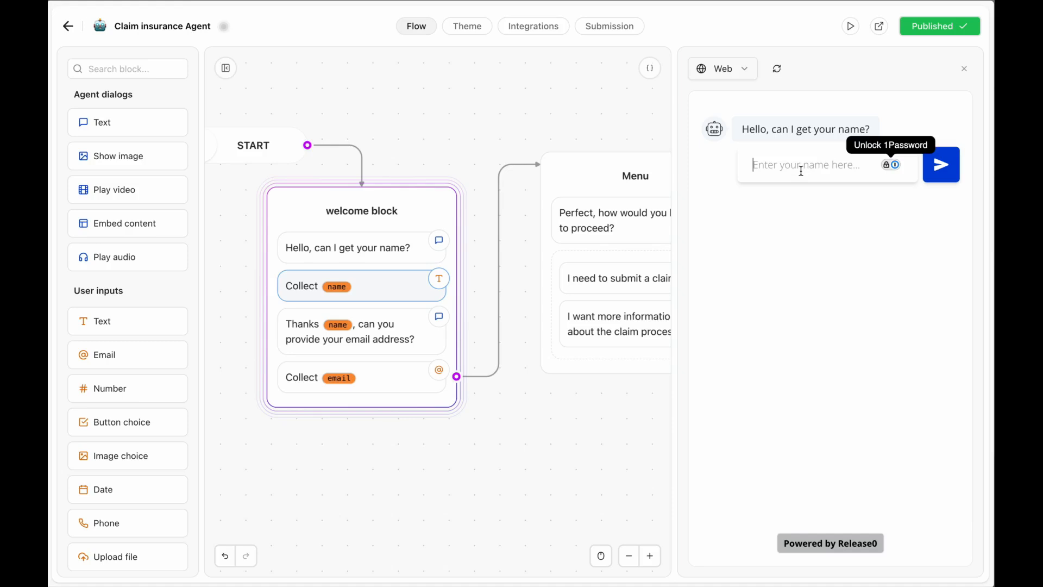
text(Sebas)
key(Return)
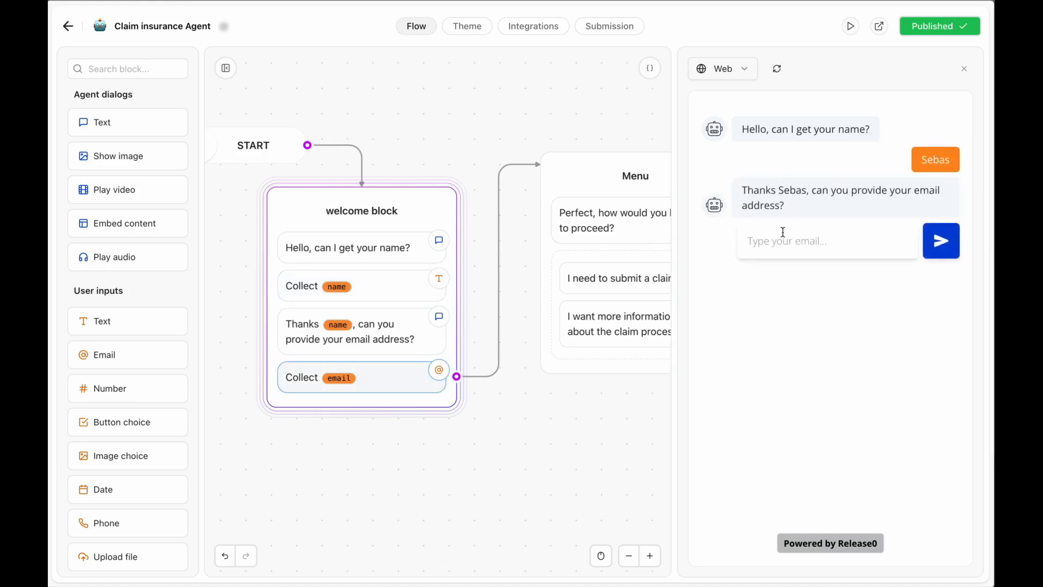
key(Return)
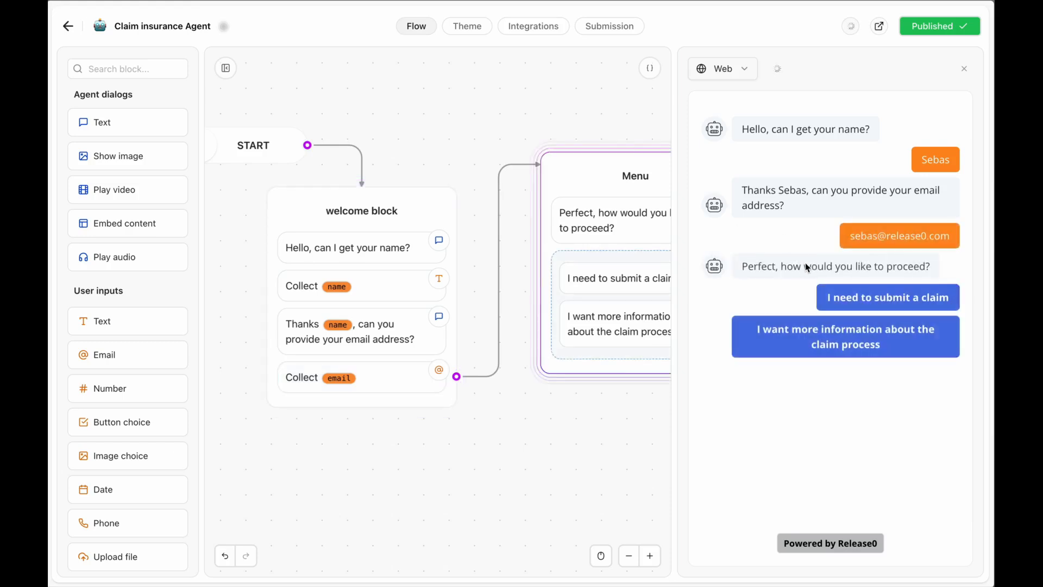
click(876, 302)
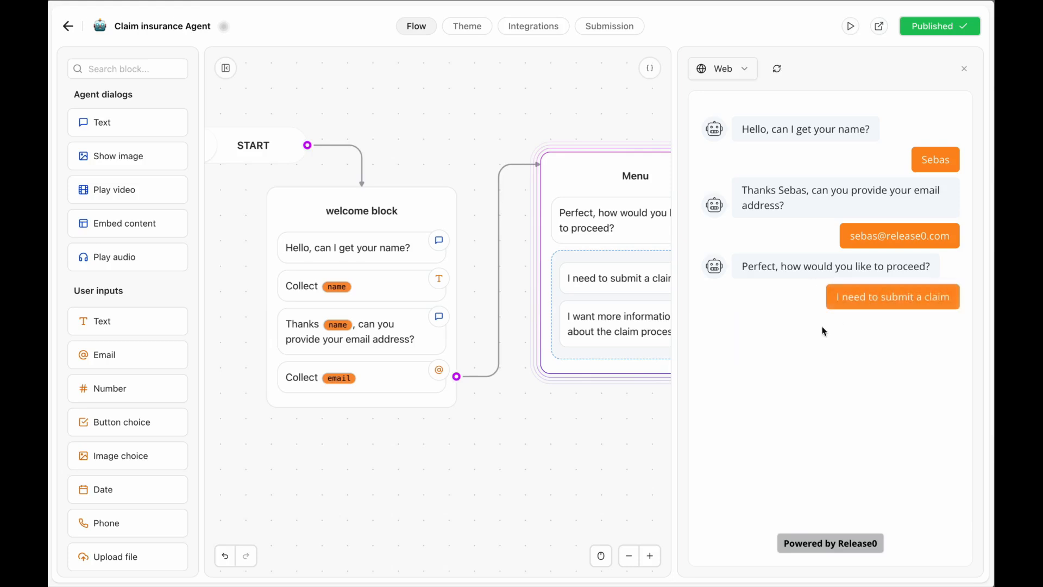
text(This is my claim text information)
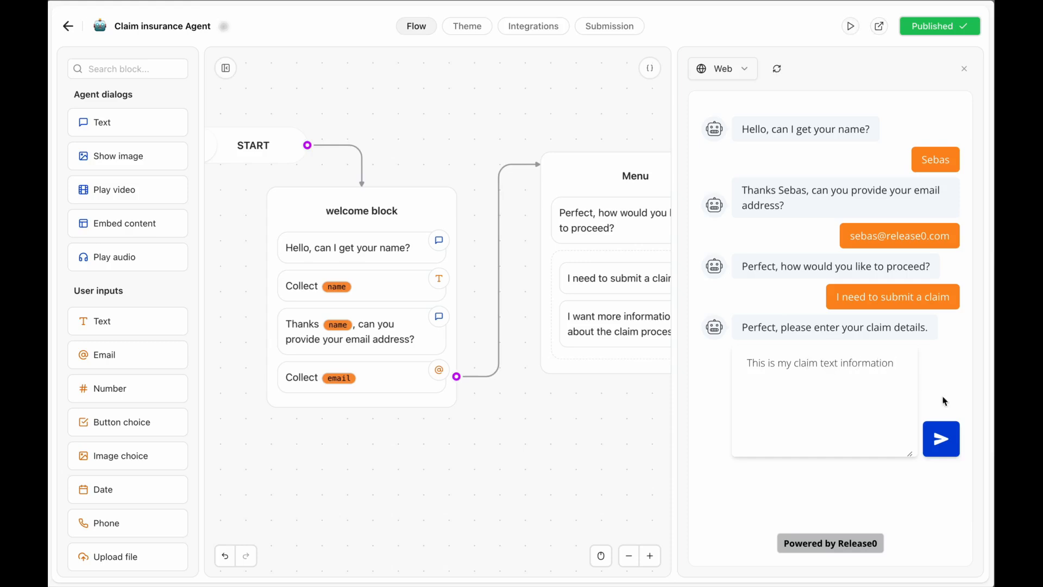
click(941, 439)
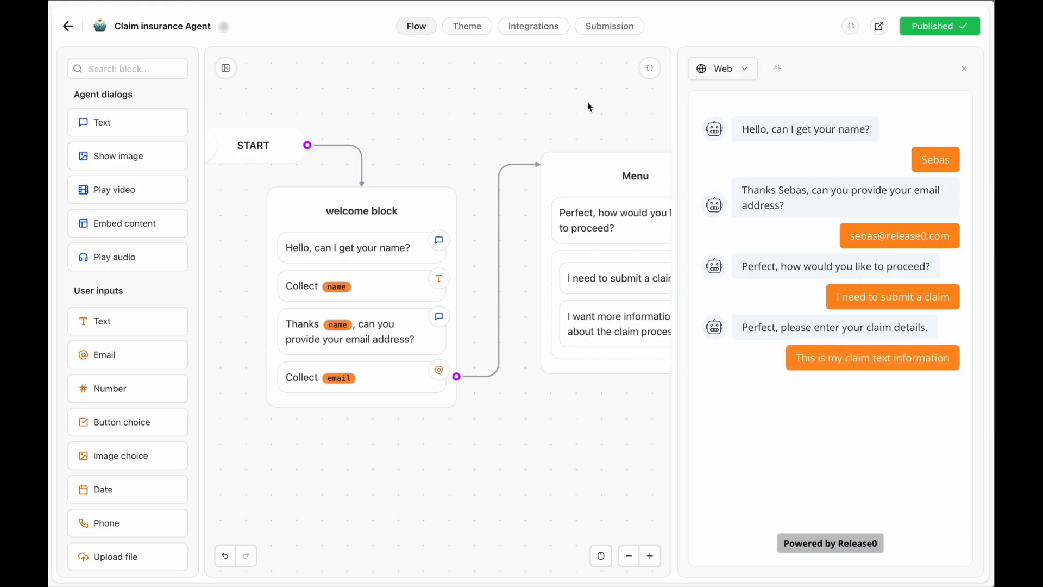
scroll(512, 353, right, 1)
scroll(512, 353, down, 1)
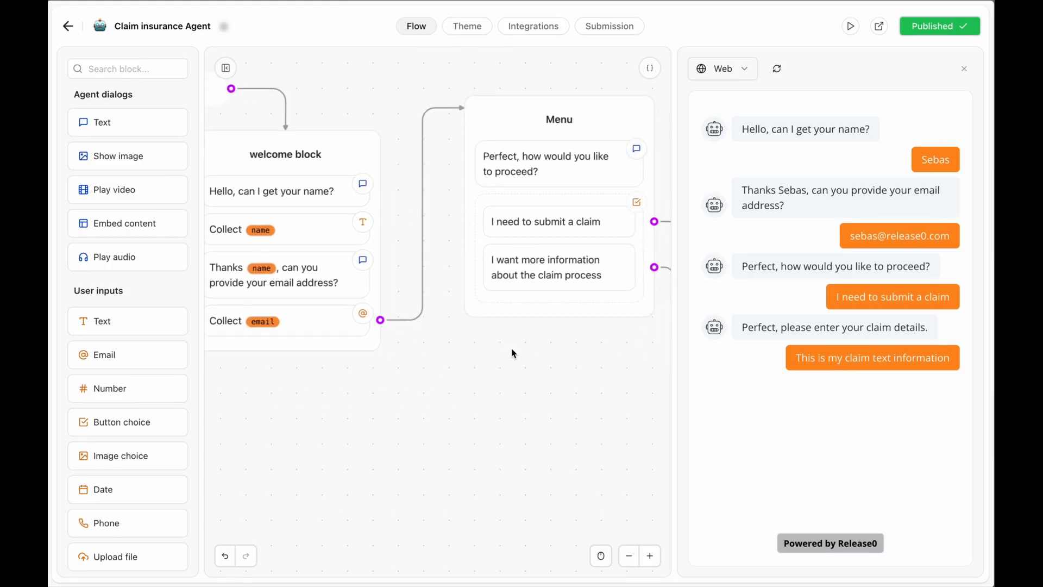
scroll(512, 353, up, 1)
scroll(513, 354, right, 1)
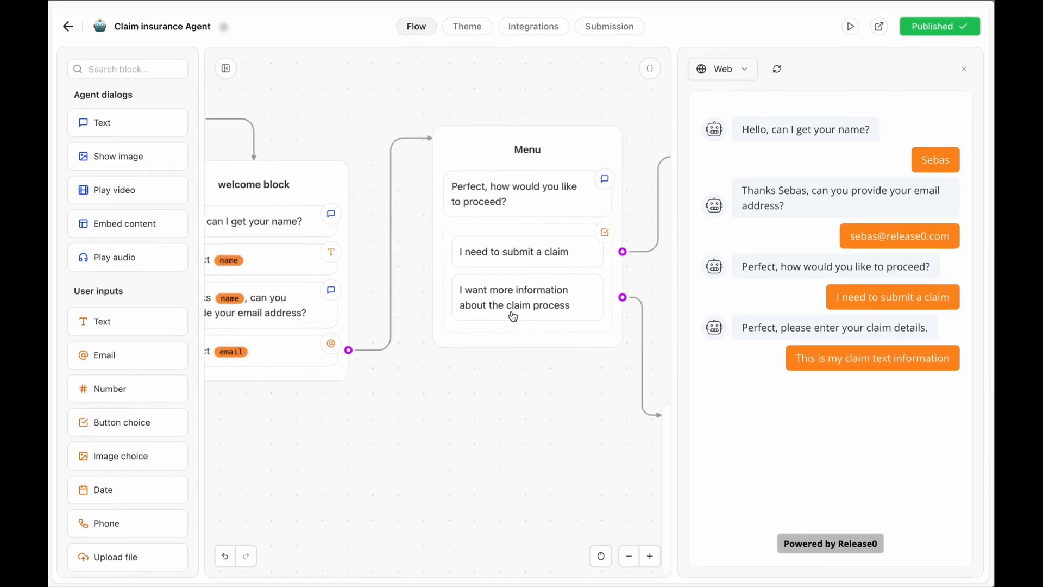
Check the empty Submissions page, then go back to the flow editor.
click(604, 31)
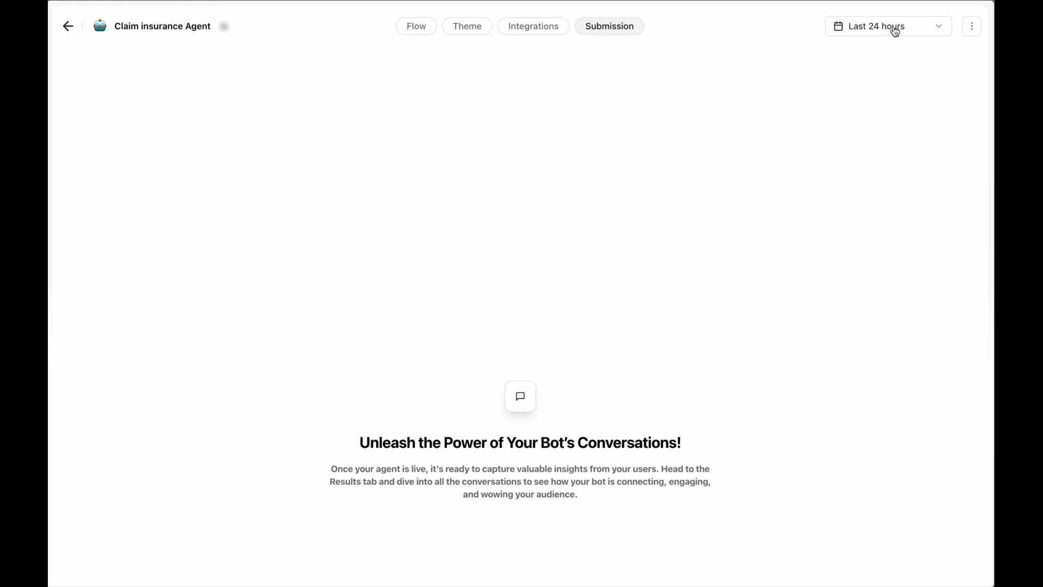
click(415, 28)
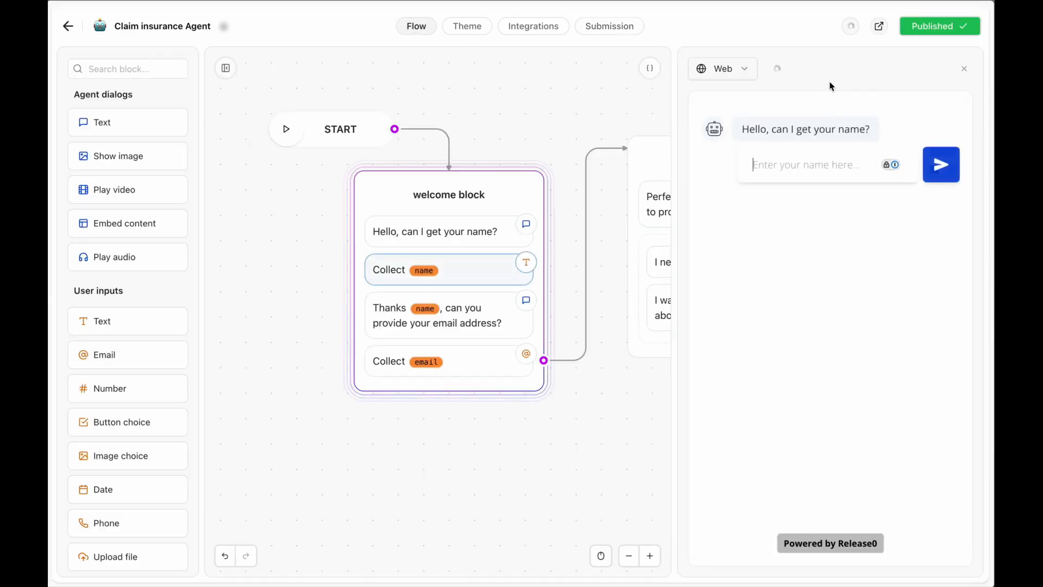
Close the test preview, pan across the flow, and review the claimDetails, email and name variables.
click(964, 70)
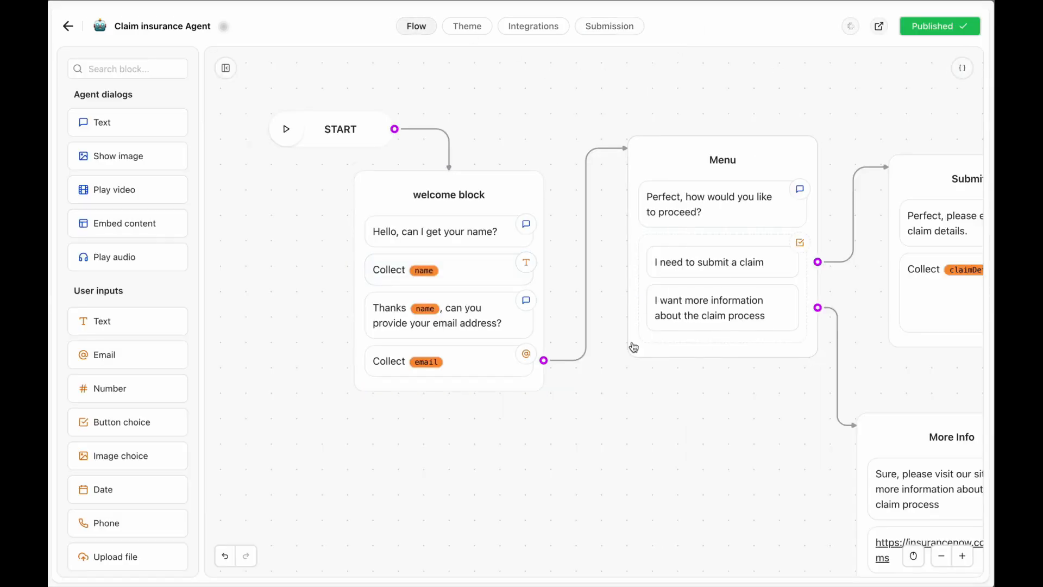
scroll(632, 345, down, 5)
scroll(632, 345, right, 4)
scroll(633, 346, up, 3)
scroll(633, 346, left, 3)
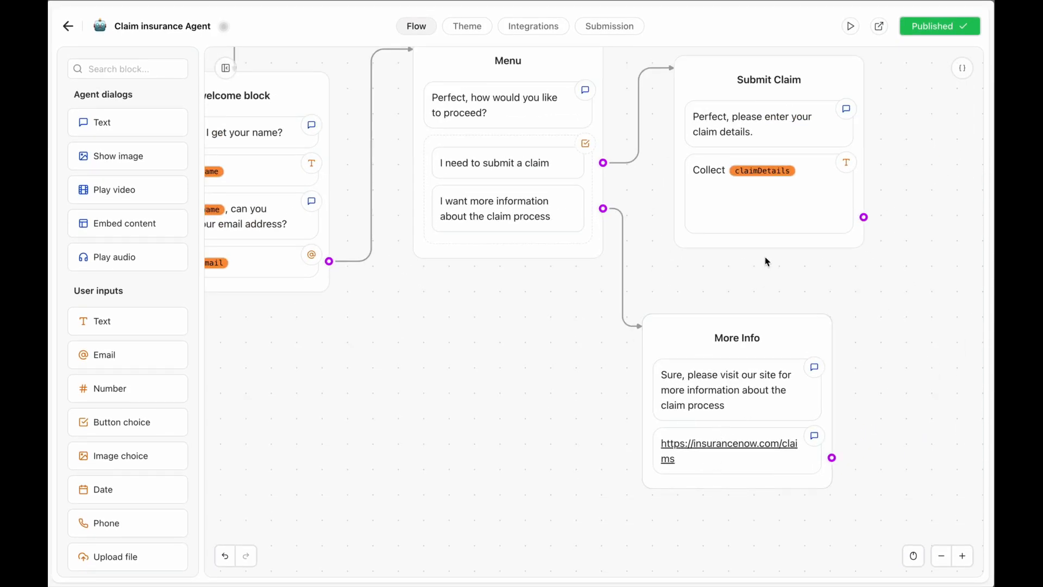
scroll(703, 282, up, 1)
scroll(704, 282, right, 1)
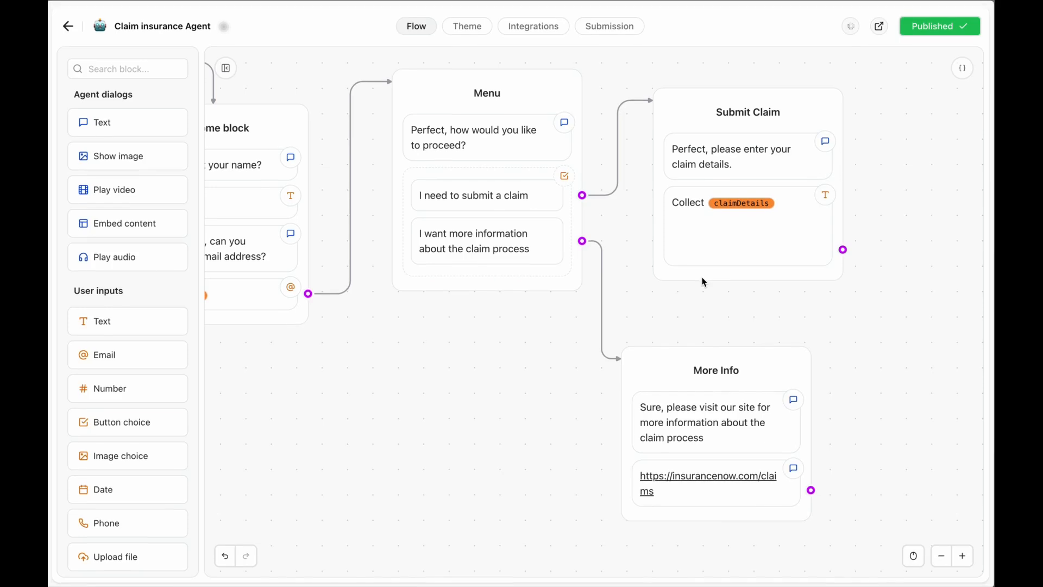
click(962, 70)
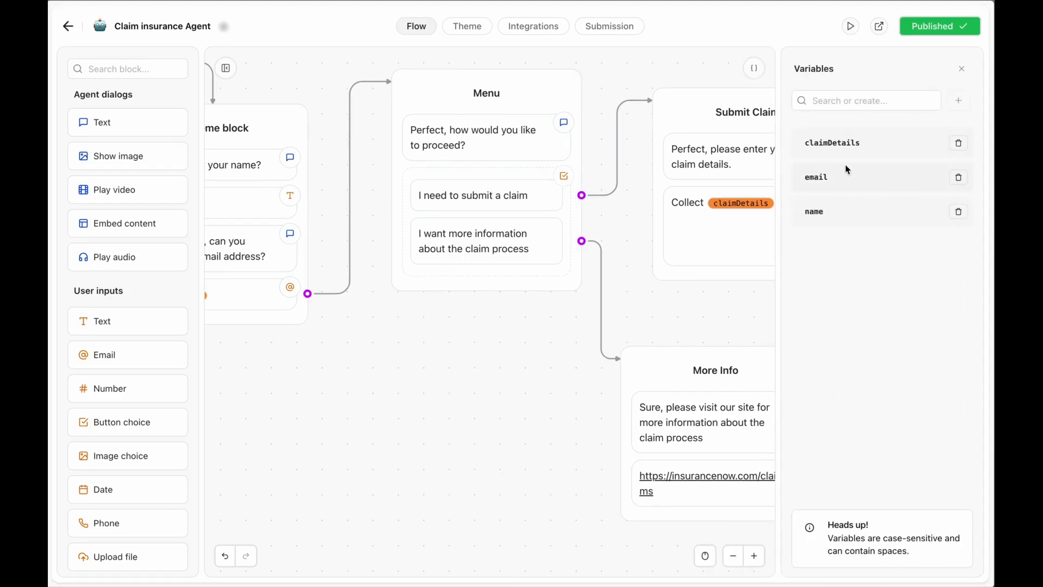
click(962, 68)
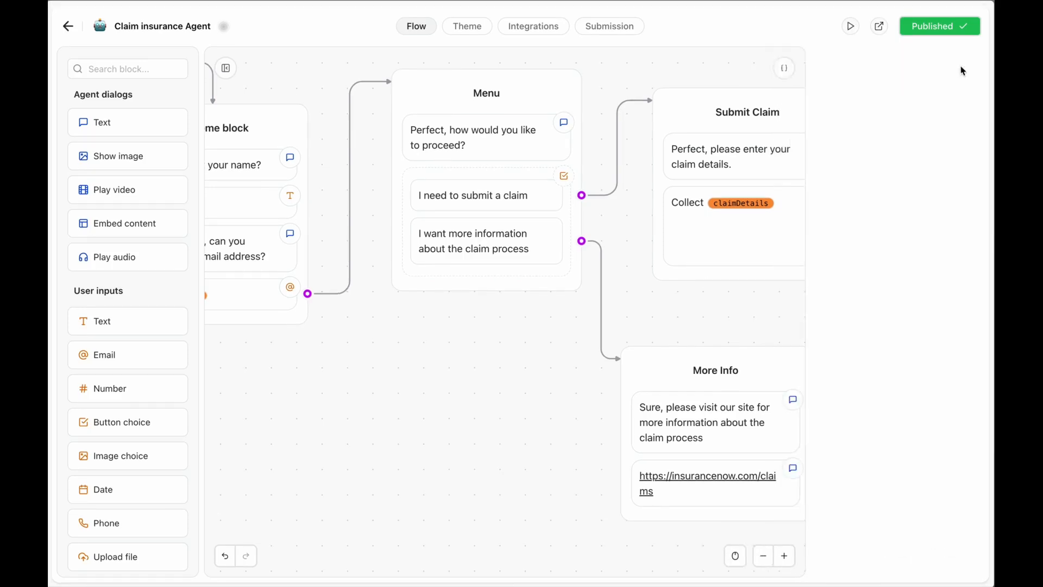
Open the published agent in a new tab and give a name and email in the live chat.
click(878, 27)
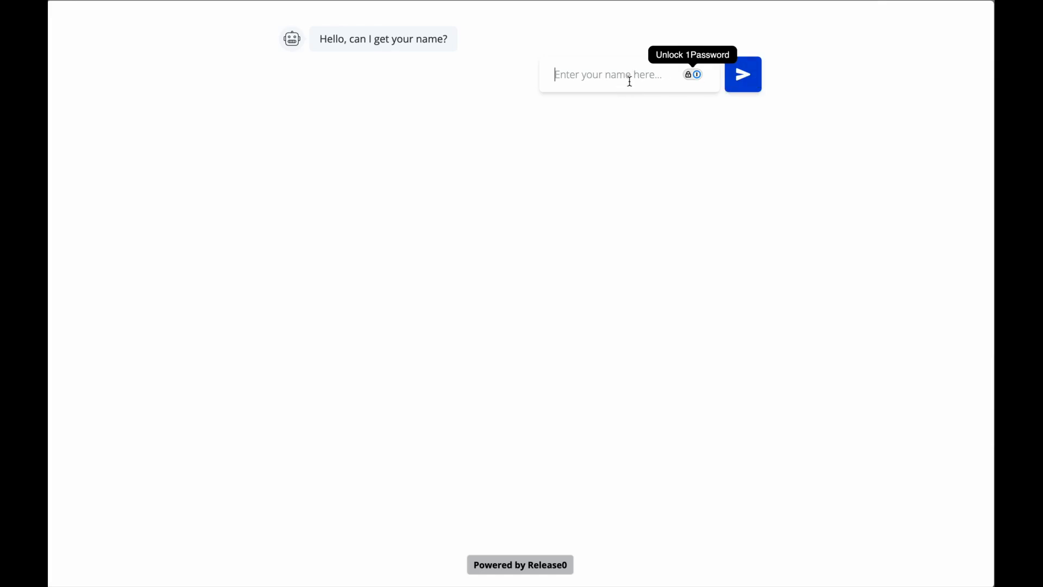
text(Peter)
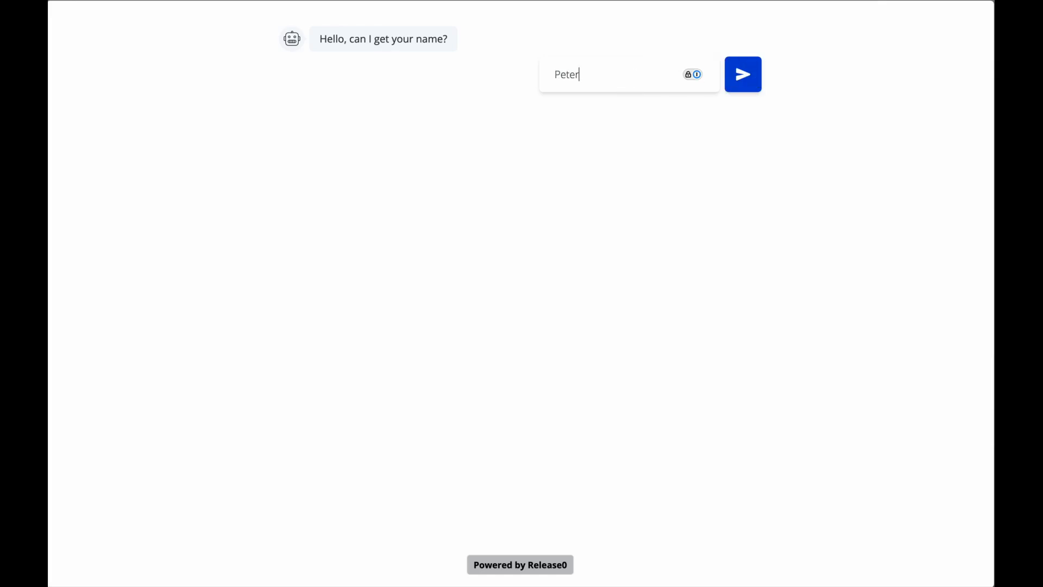
key(Return)
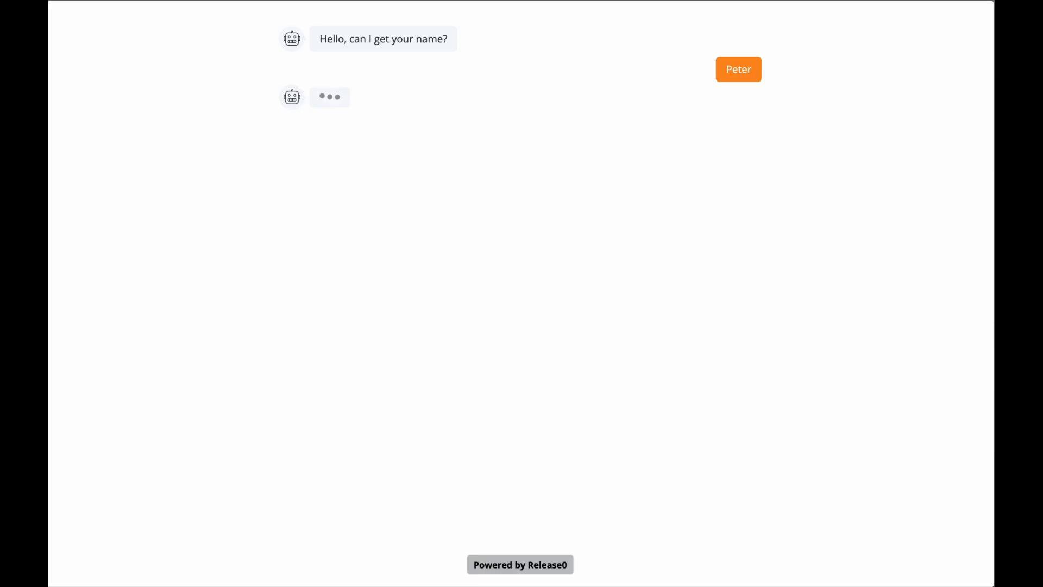
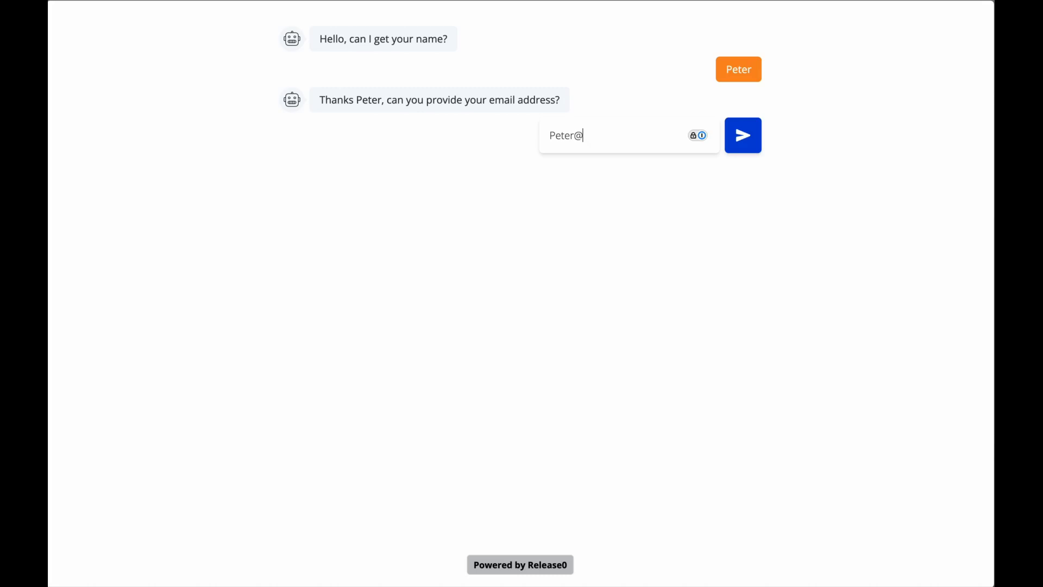
key(Return)
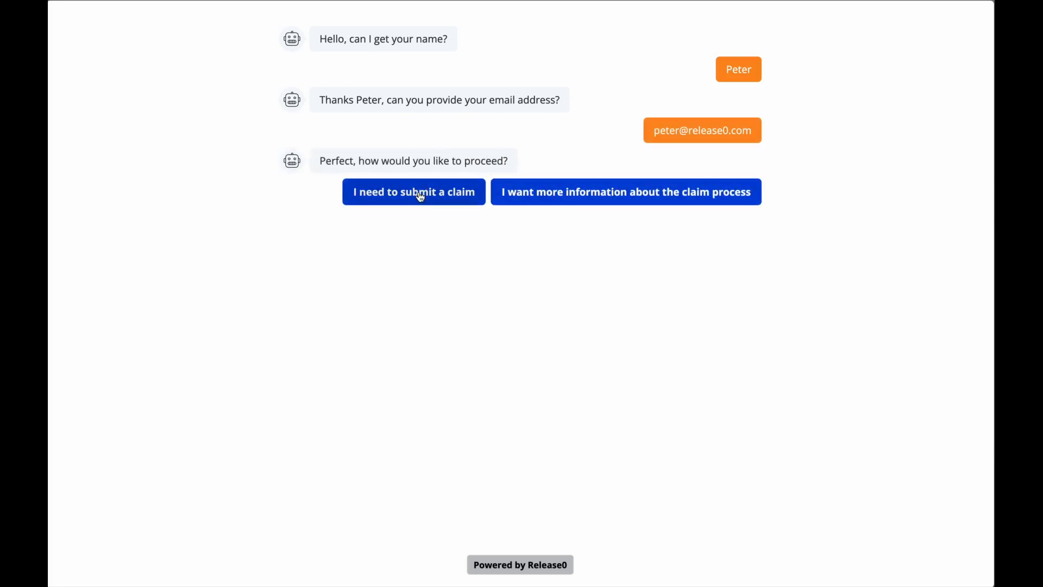
Submit the claim 'This is my first claim' and check it on the Submissions page.
click(420, 197)
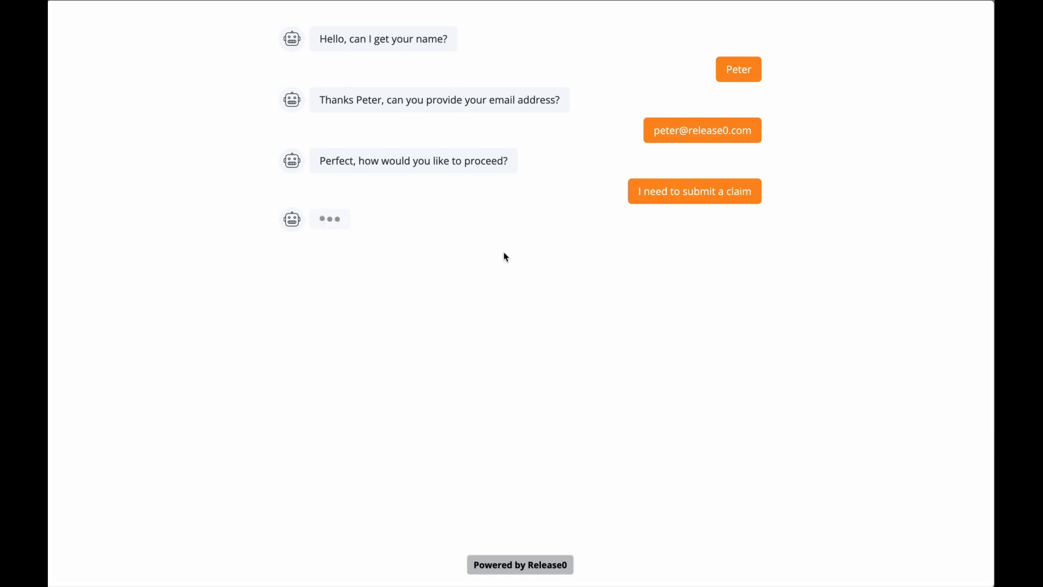
text(This is my )
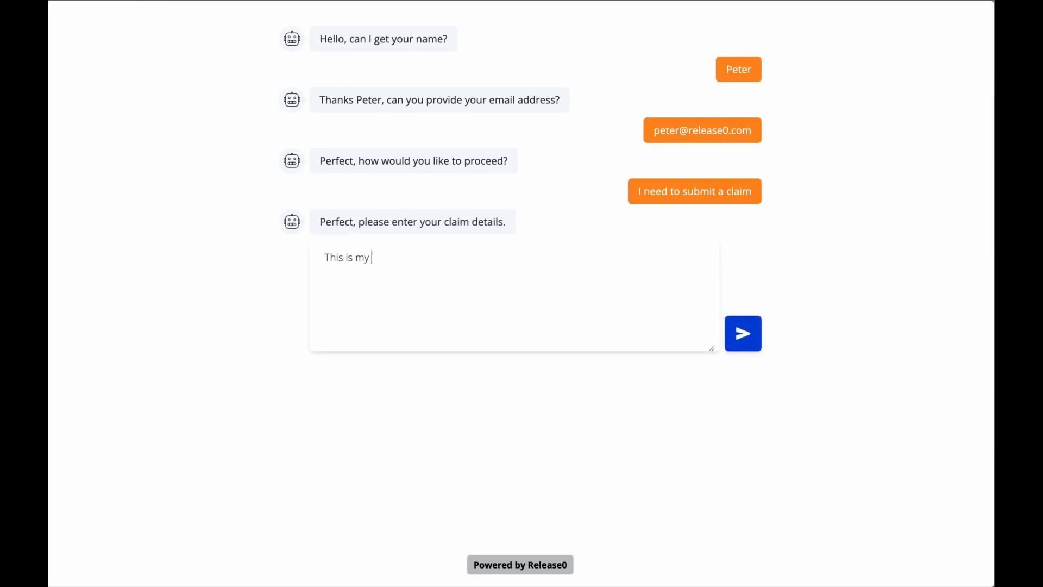
text(first claim)
click(742, 333)
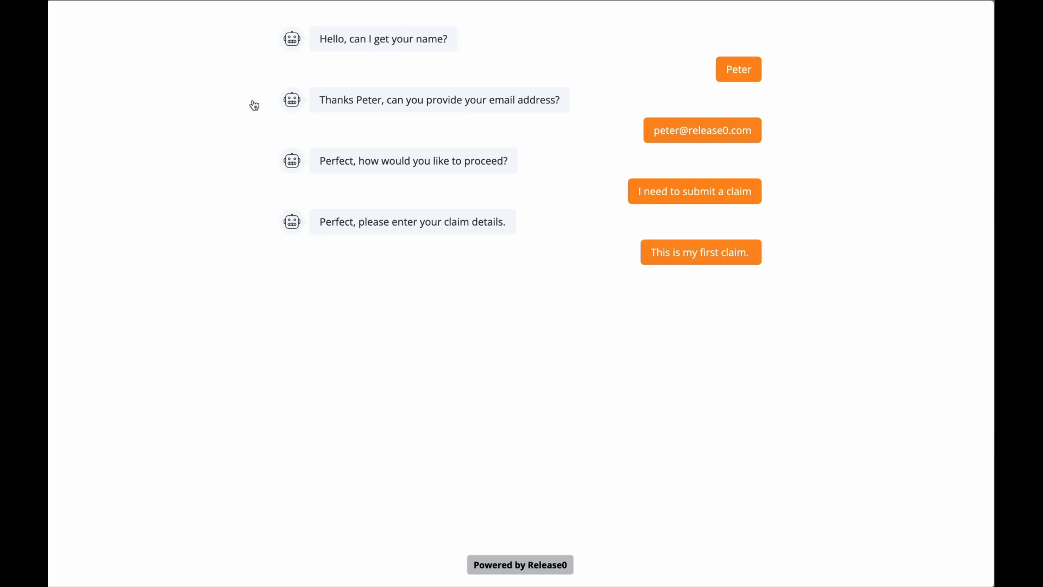
key(super+w)
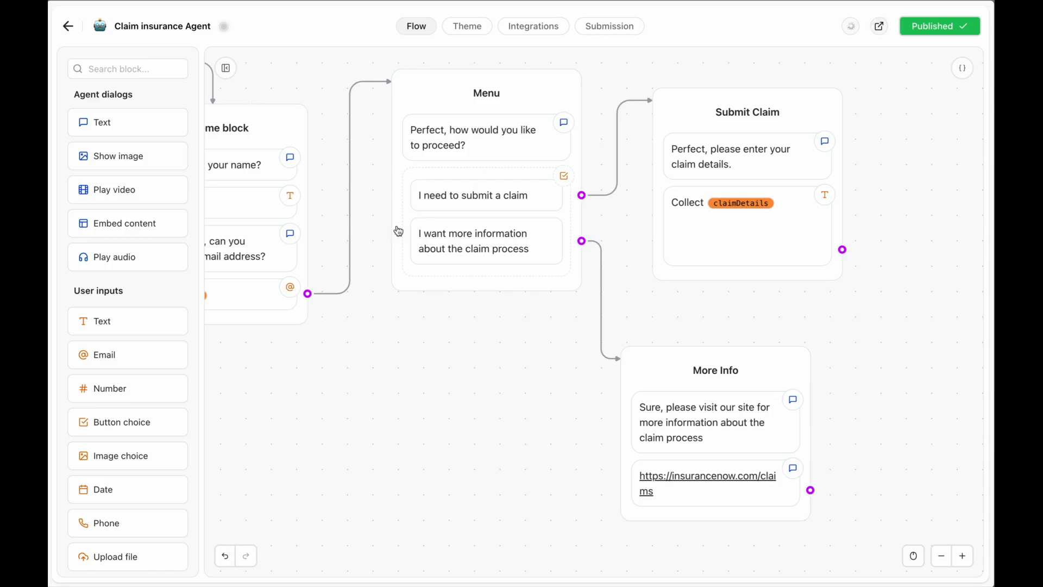
click(601, 28)
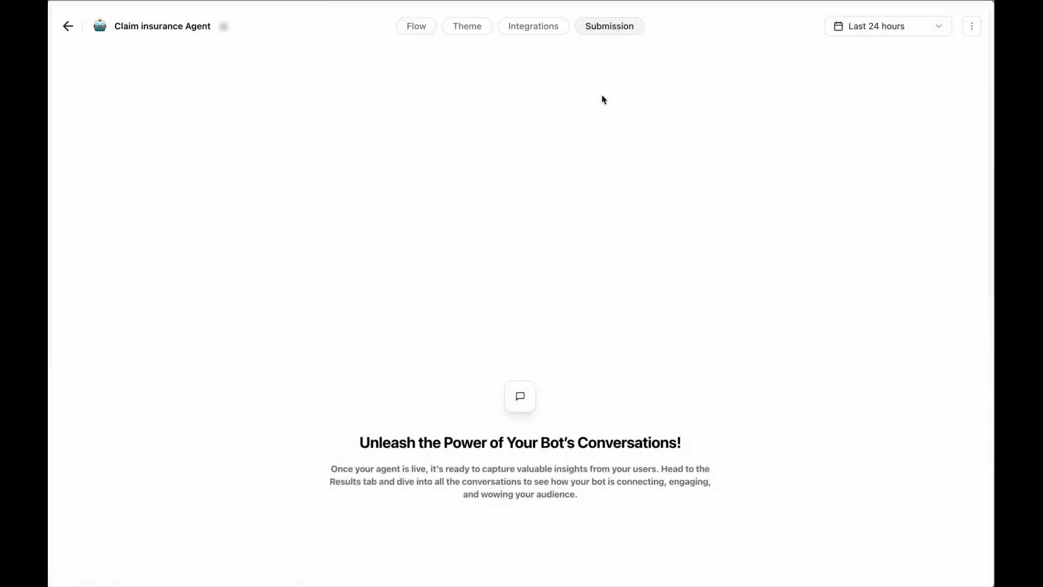